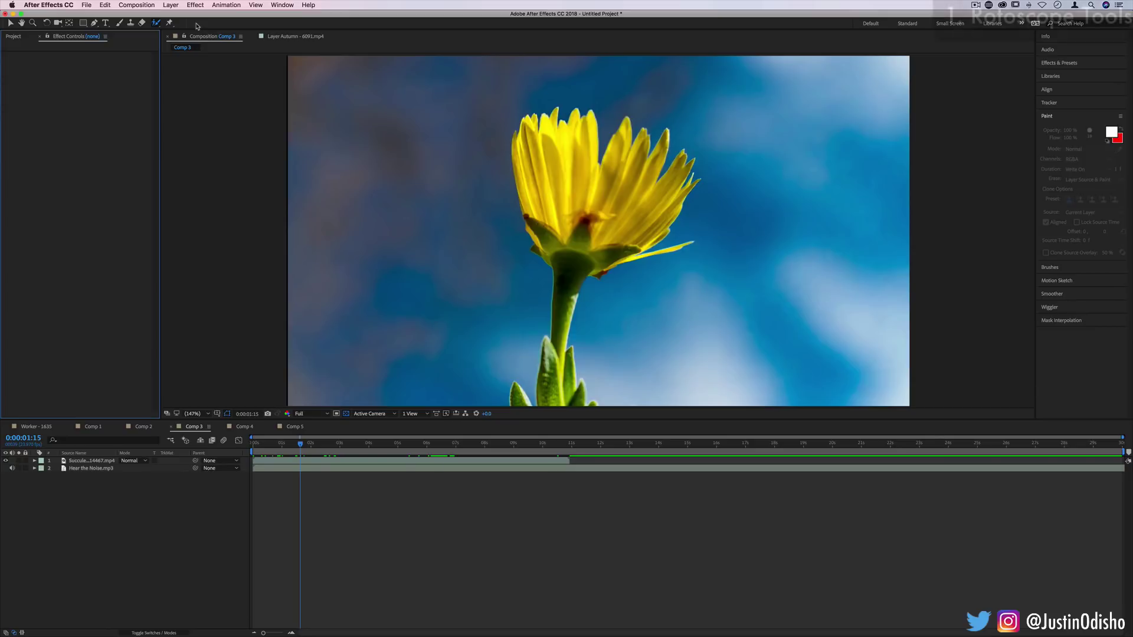
# Open the succulent clip's layer view in Comp 3 and paint Roto Brush foreground strokes over the yellow flower
pyautogui.click(157, 26)
pyautogui.click(157, 25)
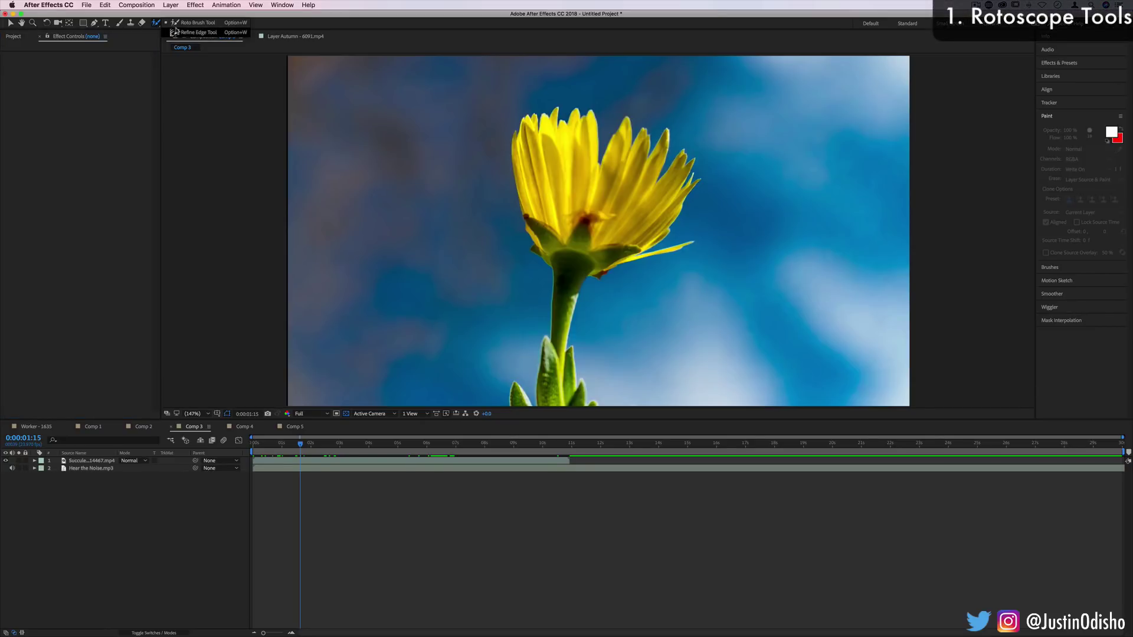
pyautogui.click(183, 23)
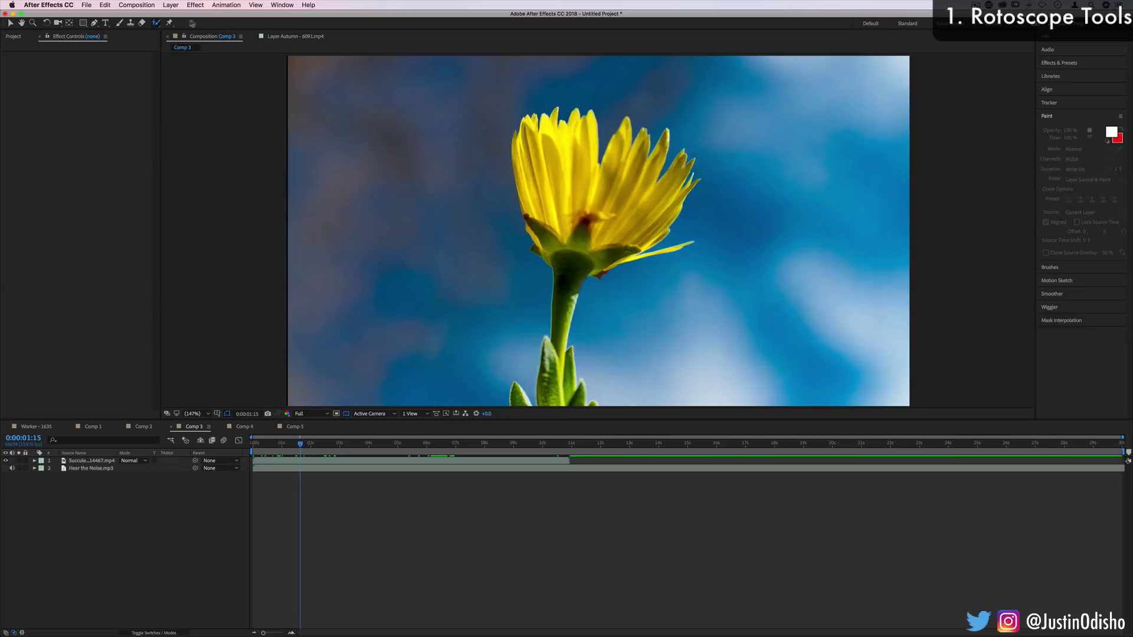
pyautogui.click(157, 24)
pyautogui.click(188, 25)
pyautogui.doubleClick(101, 460)
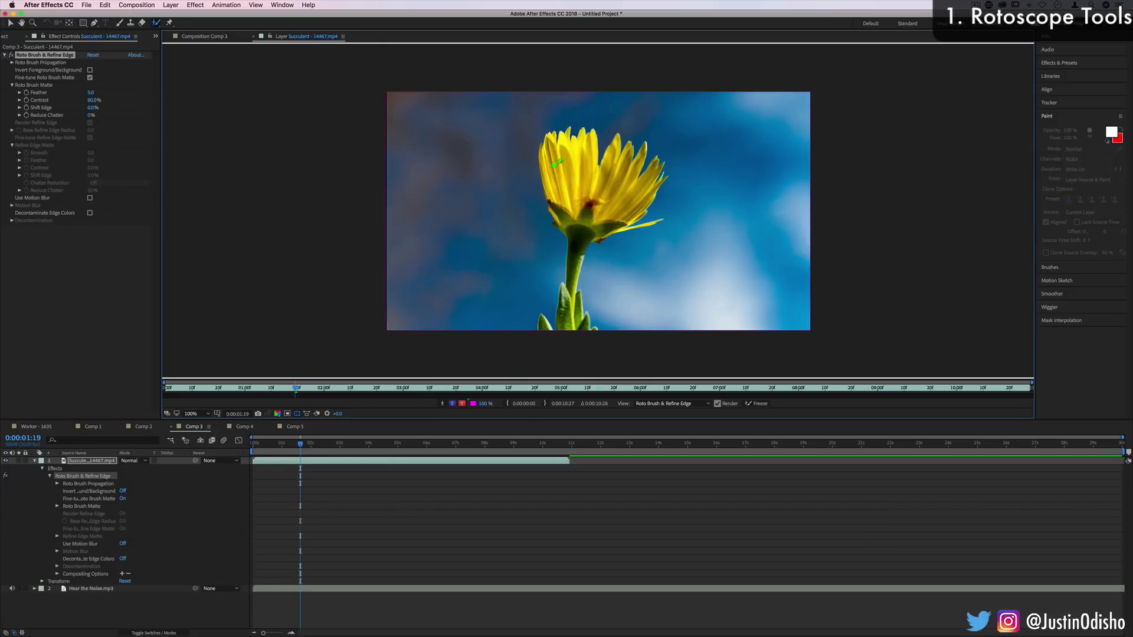
pyautogui.moveTo(557, 162)
pyautogui.mouseDown()
pyautogui.moveTo(565, 194)
pyautogui.moveTo(611, 167)
pyautogui.moveTo(636, 187)
pyautogui.moveTo(581, 233)
pyautogui.moveTo(576, 327)
pyautogui.moveTo(562, 312)
pyautogui.moveTo(572, 237)
pyautogui.moveTo(564, 195)
pyautogui.mouseUp()
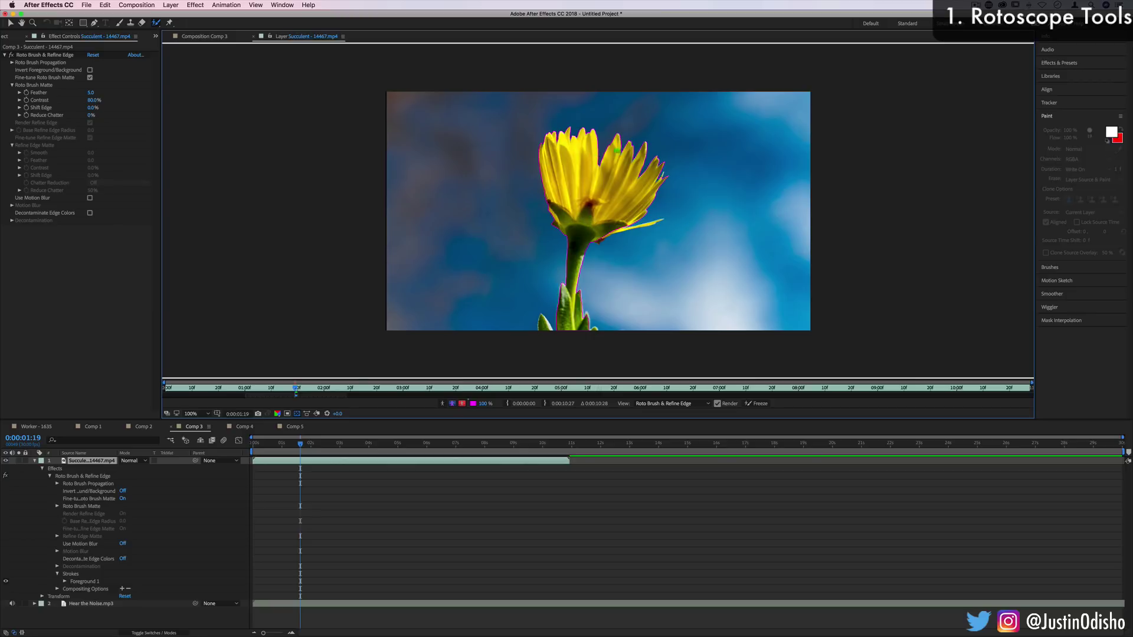
pyautogui.moveTo(614, 222); pyautogui.dragTo(620, 228)
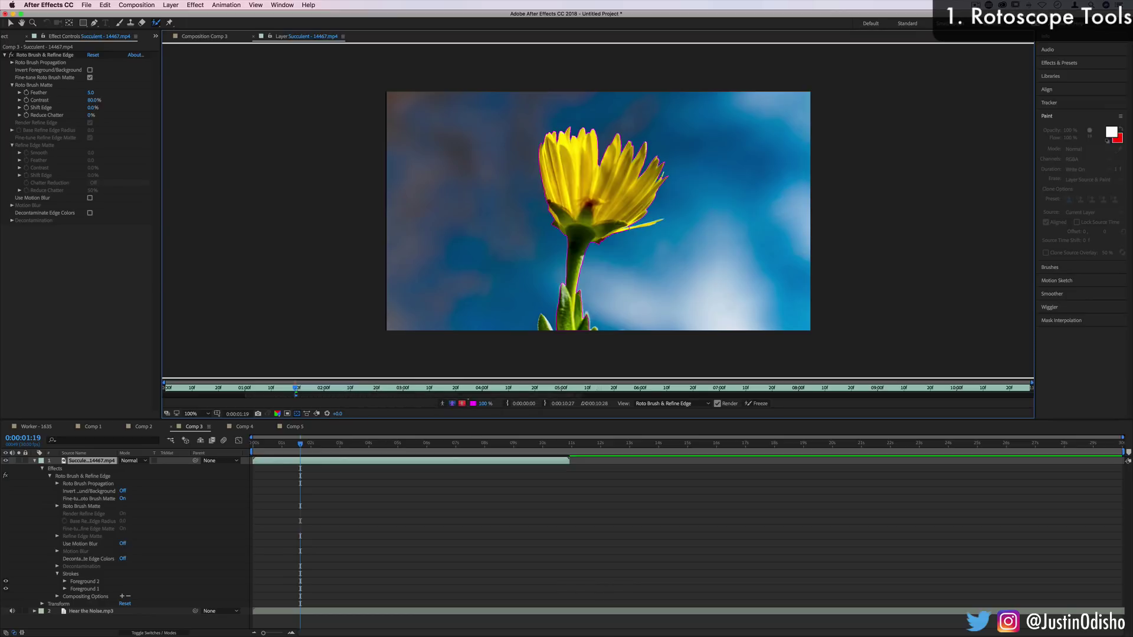
# Freeze the Roto Brush propagation and show the cut-out flower in the Comp 3 composition view
pyautogui.click(758, 404)
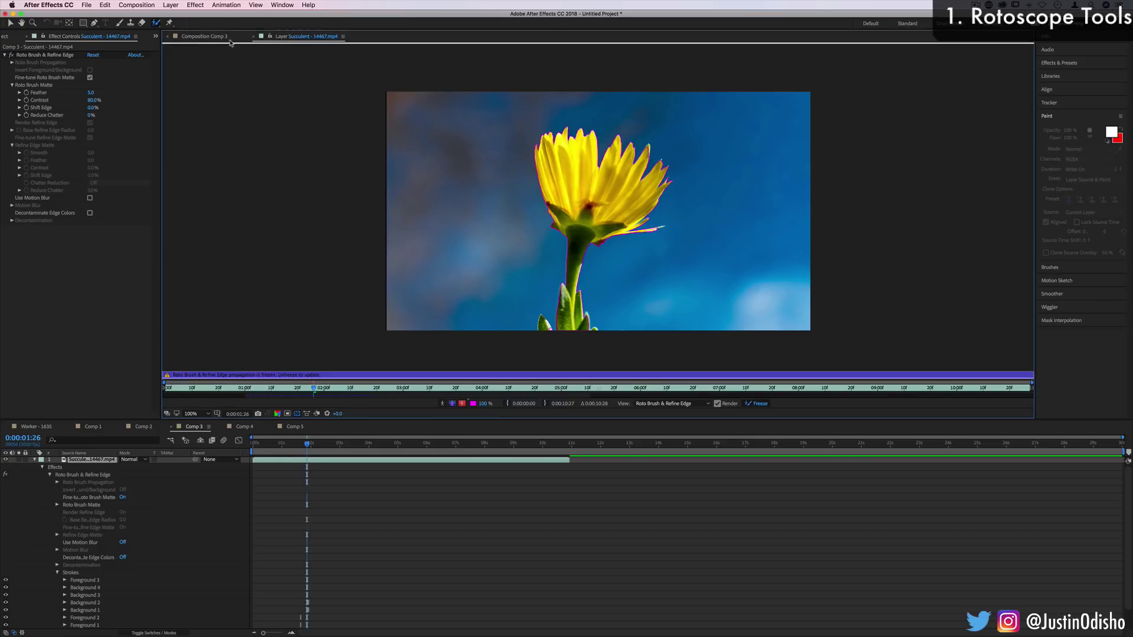
pyautogui.click(204, 36)
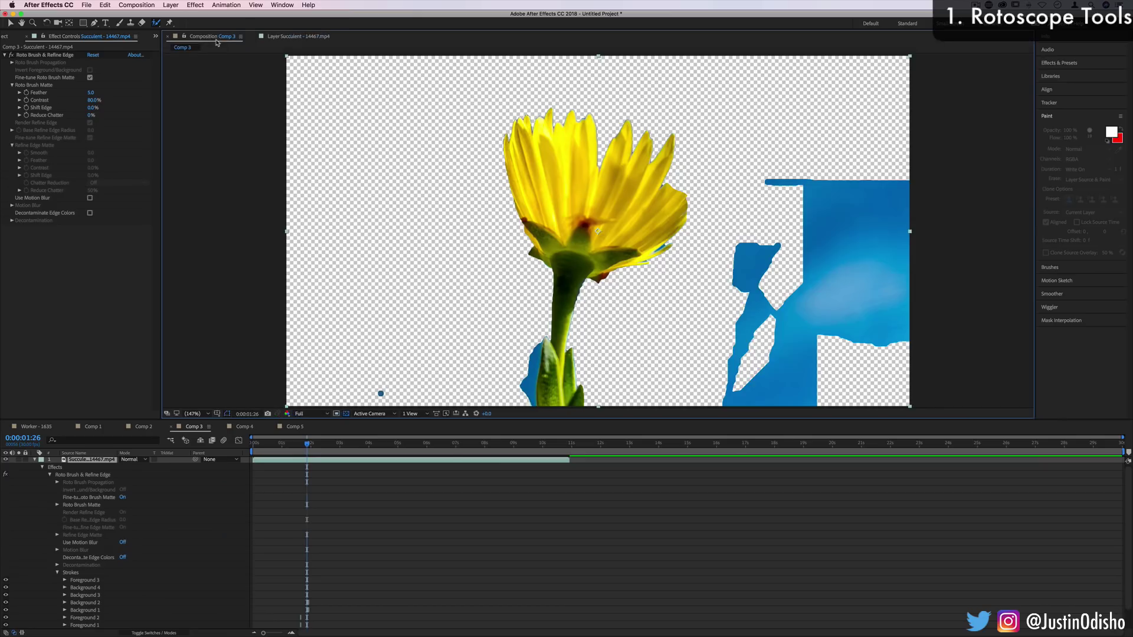
pyautogui.click(53, 62)
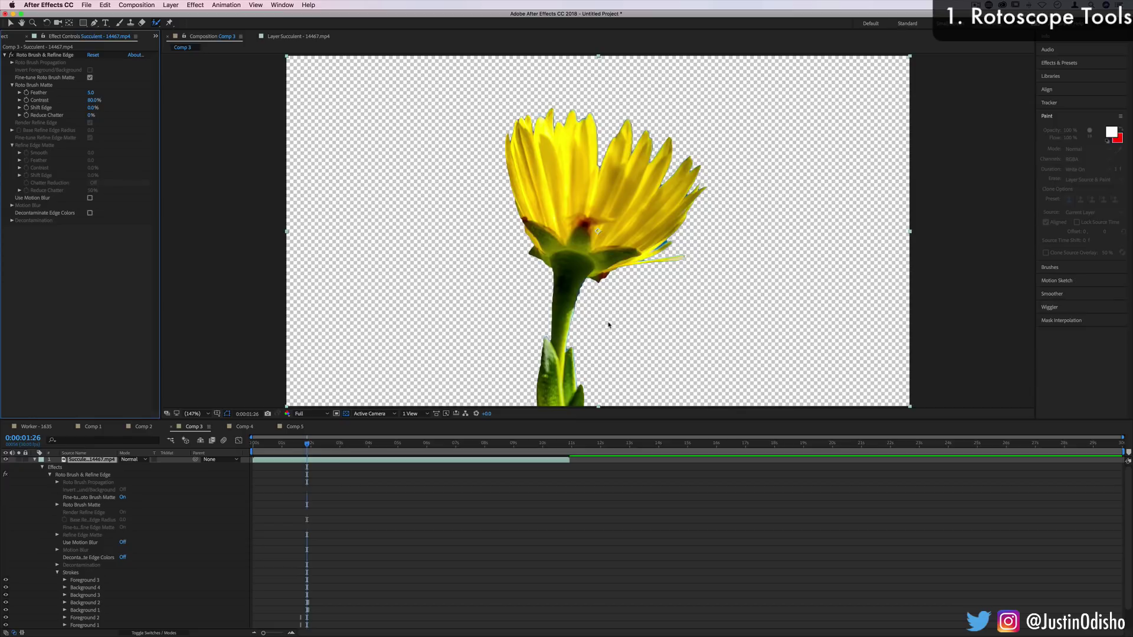
pyautogui.click(158, 24)
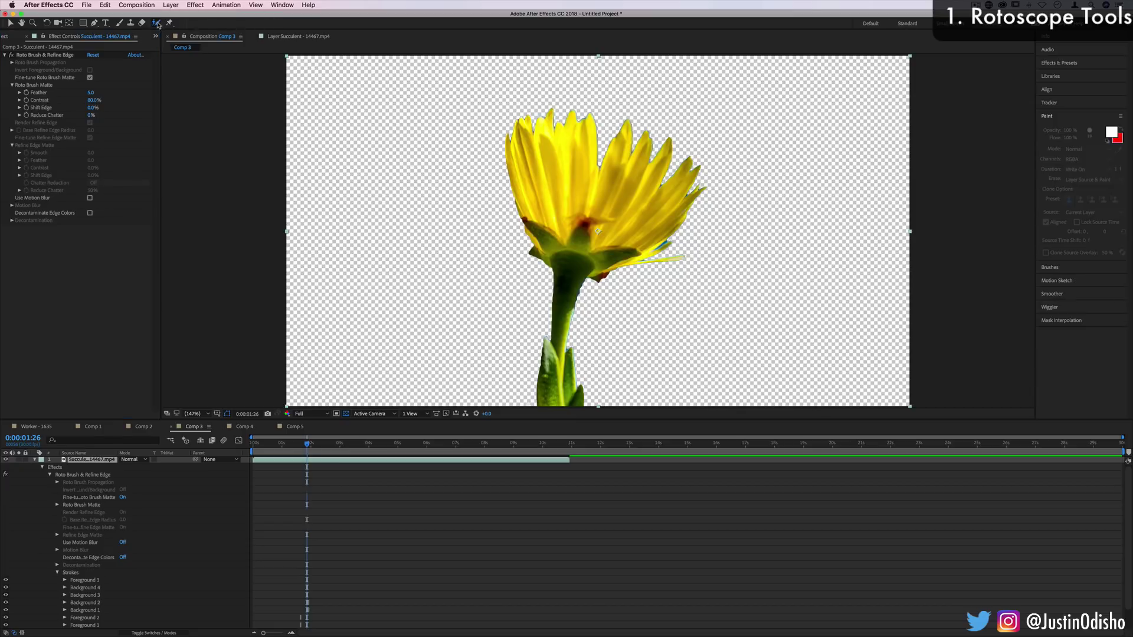
pyautogui.click(169, 26)
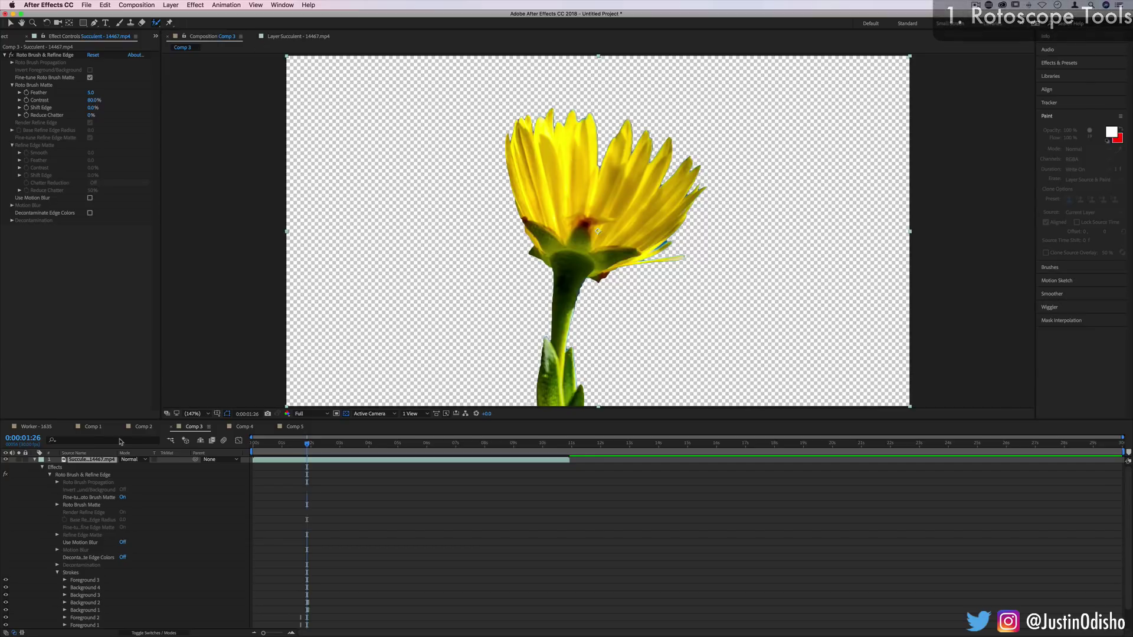
# Open Comp 4 and expand the Transform properties of the couple clip
pyautogui.click(242, 427)
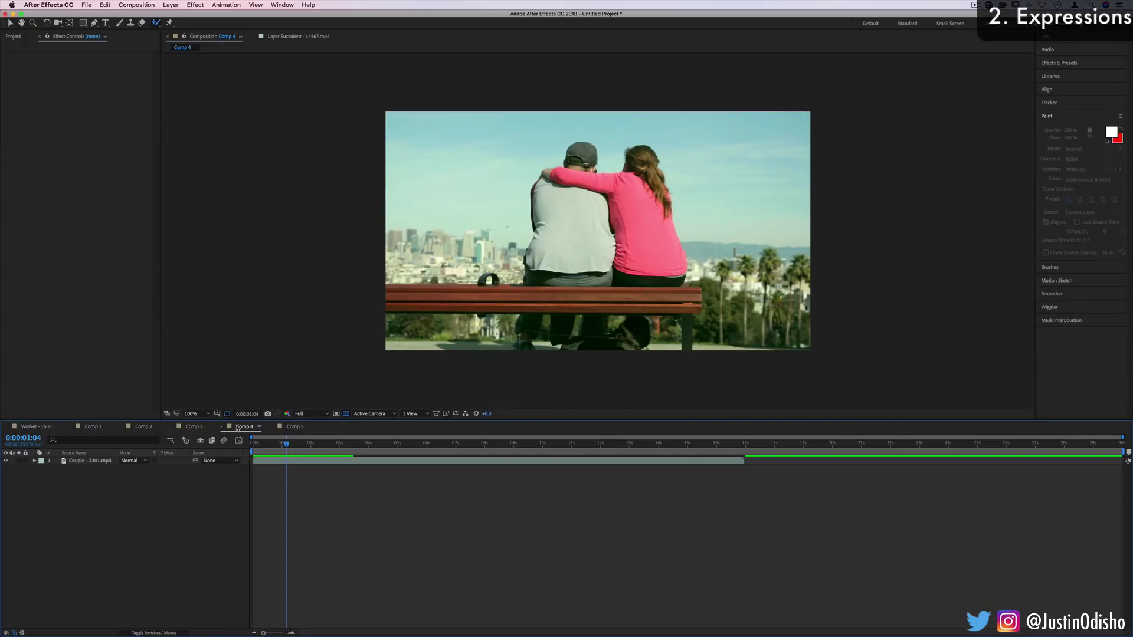
pyautogui.click(88, 460)
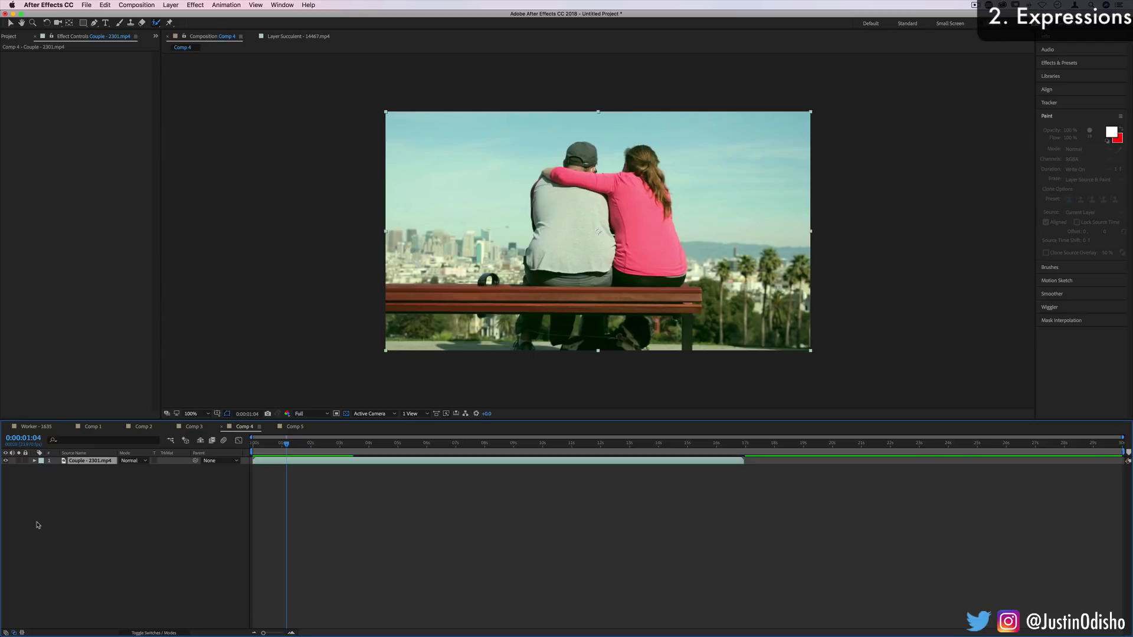
pyautogui.click(34, 460)
pyautogui.click(41, 469)
pyautogui.click(34, 488)
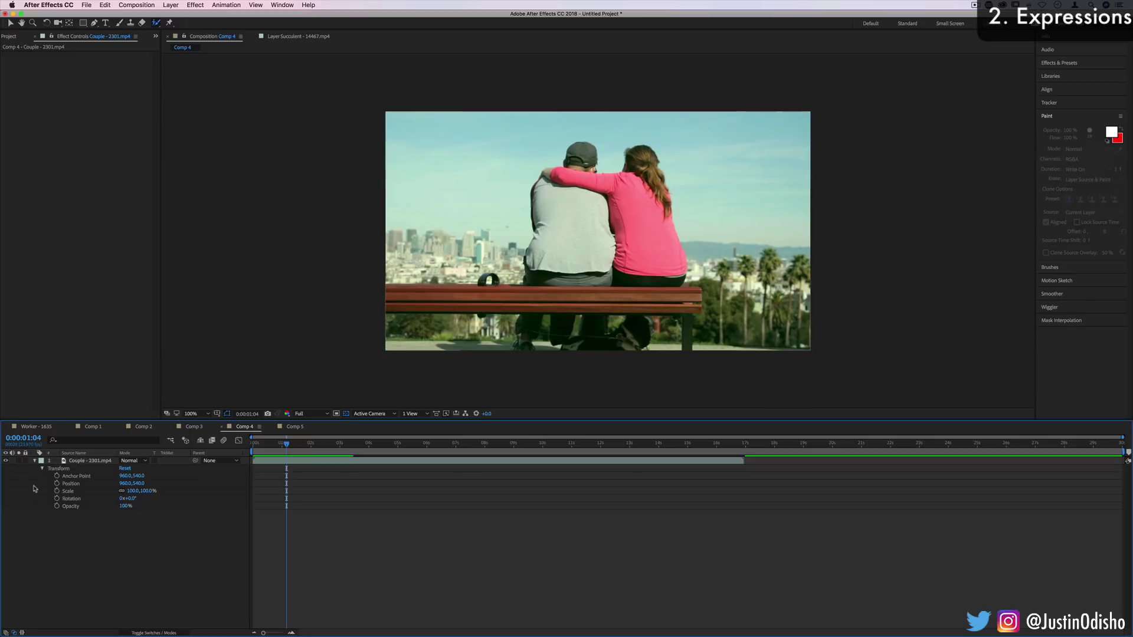
pyautogui.click(65, 468)
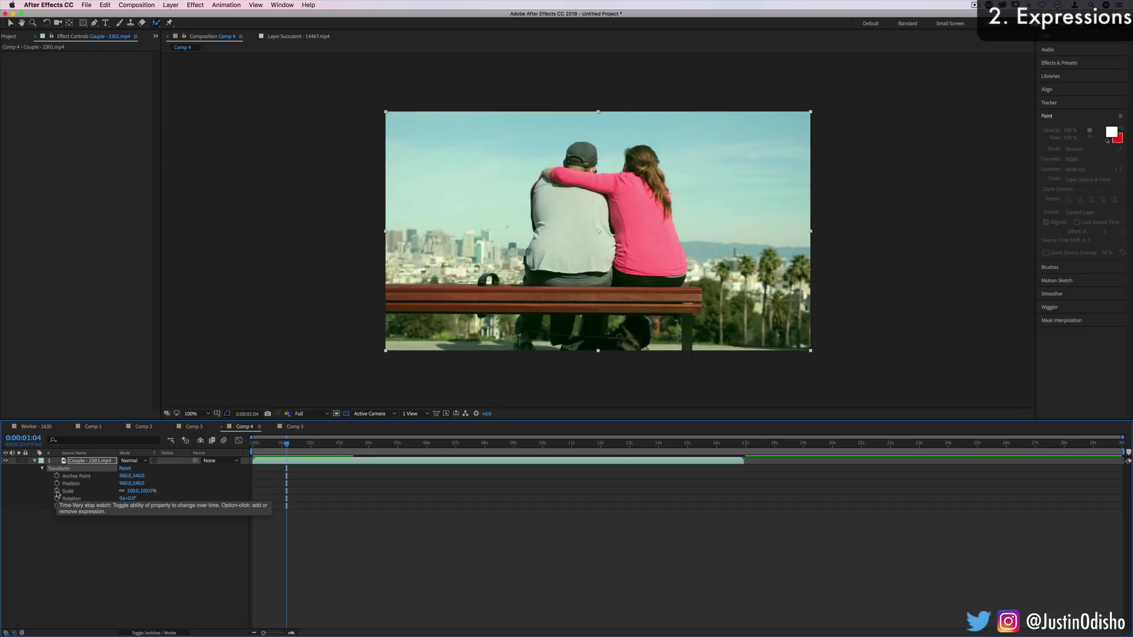
# Keyframe the couple clip's Scale from 100% at 0:00:01:04 to 123% at 0:00:02:00 and preview the animation
pyautogui.keyDown('alt'); pyautogui.click(56, 492); pyautogui.keyUp('alt')
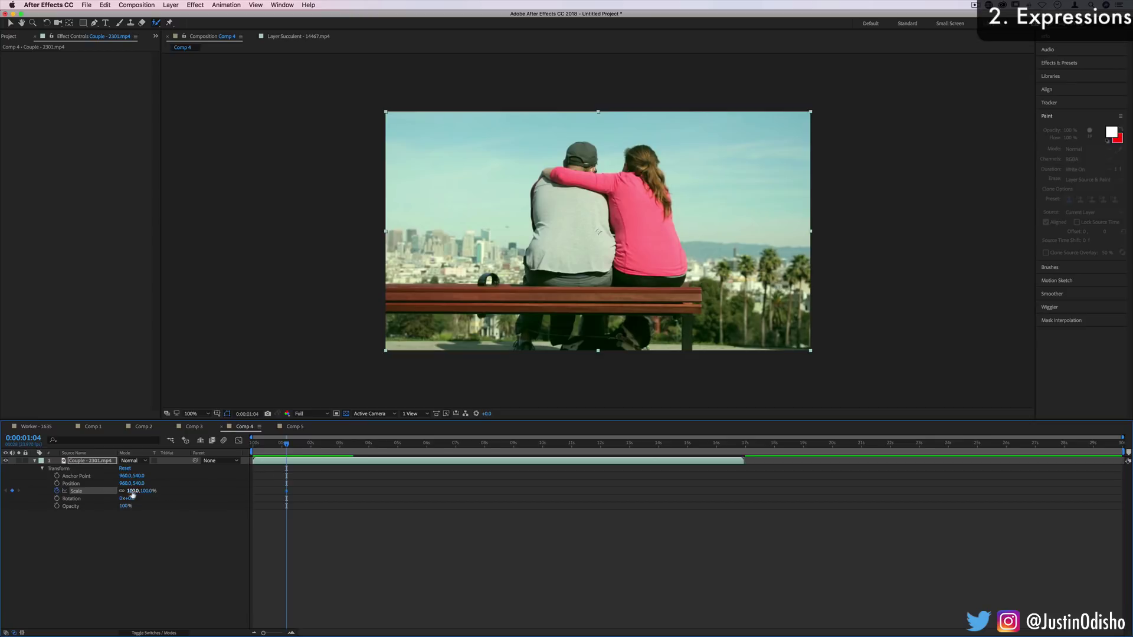
pyautogui.moveTo(146, 493); pyautogui.dragTo(146, 493)
pyautogui.click(311, 446)
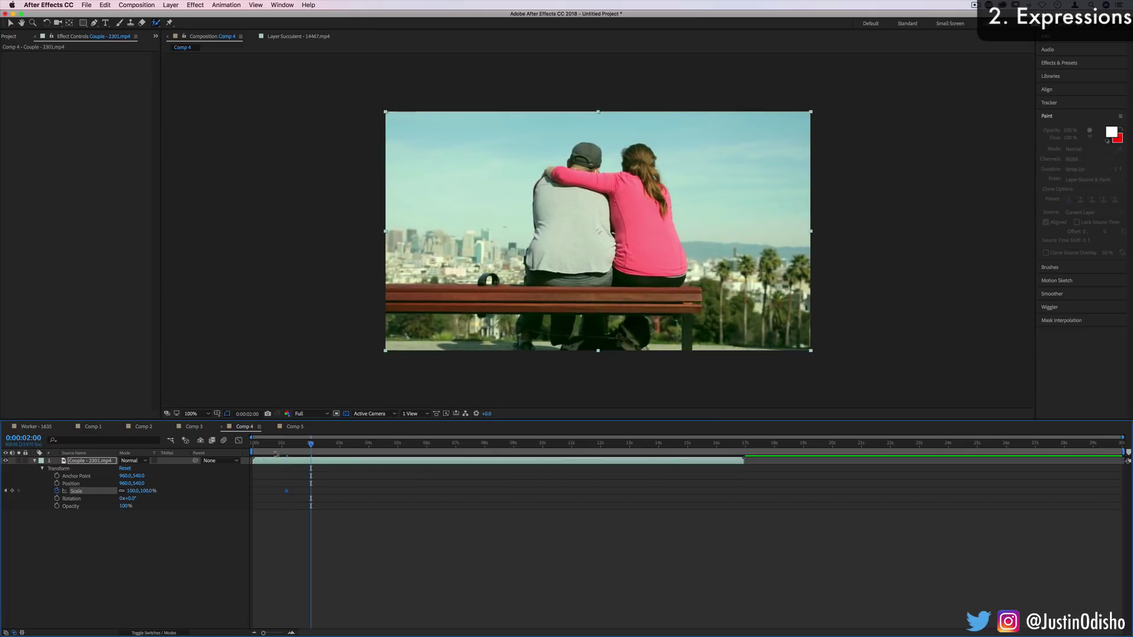
pyautogui.moveTo(146, 491); pyautogui.dragTo(155, 491)
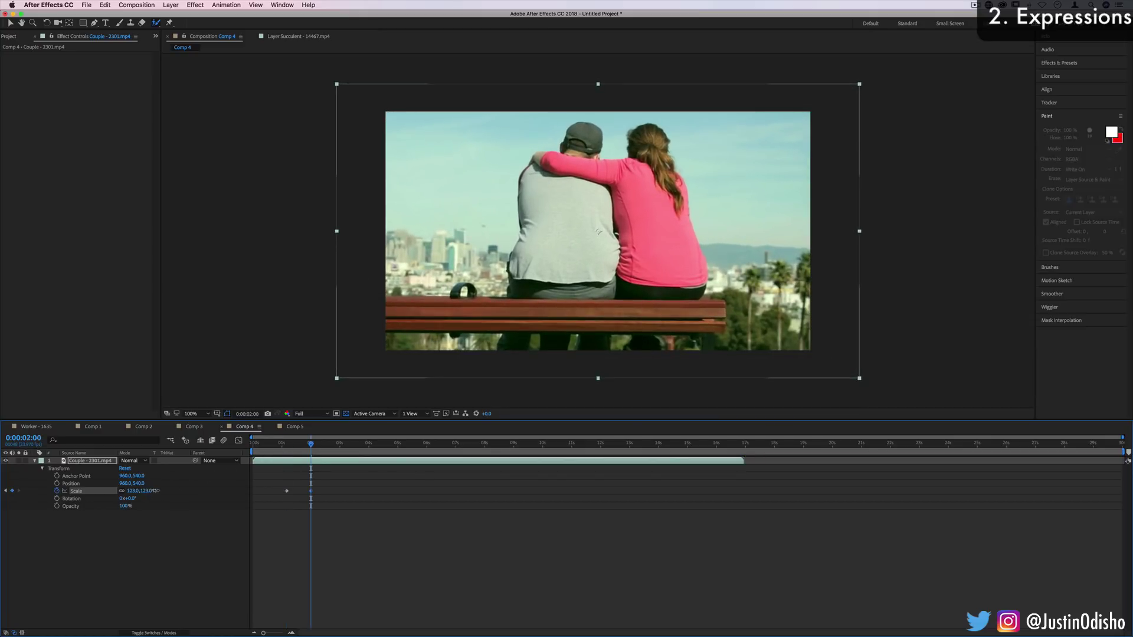
pyautogui.click(286, 446)
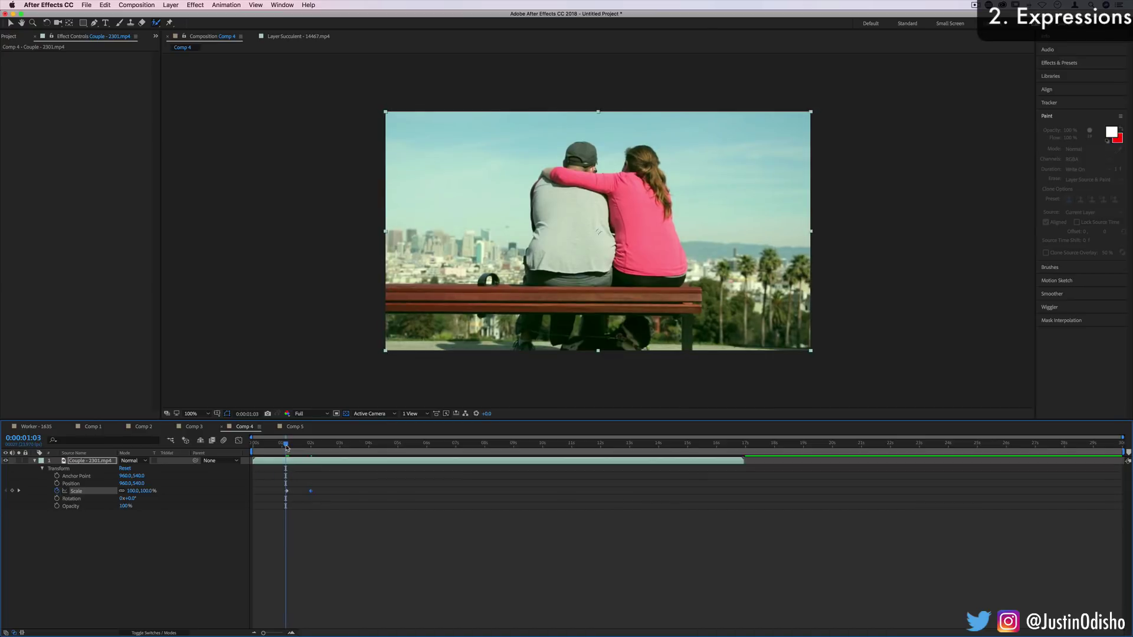
pyautogui.press('space')
pyautogui.press('space')
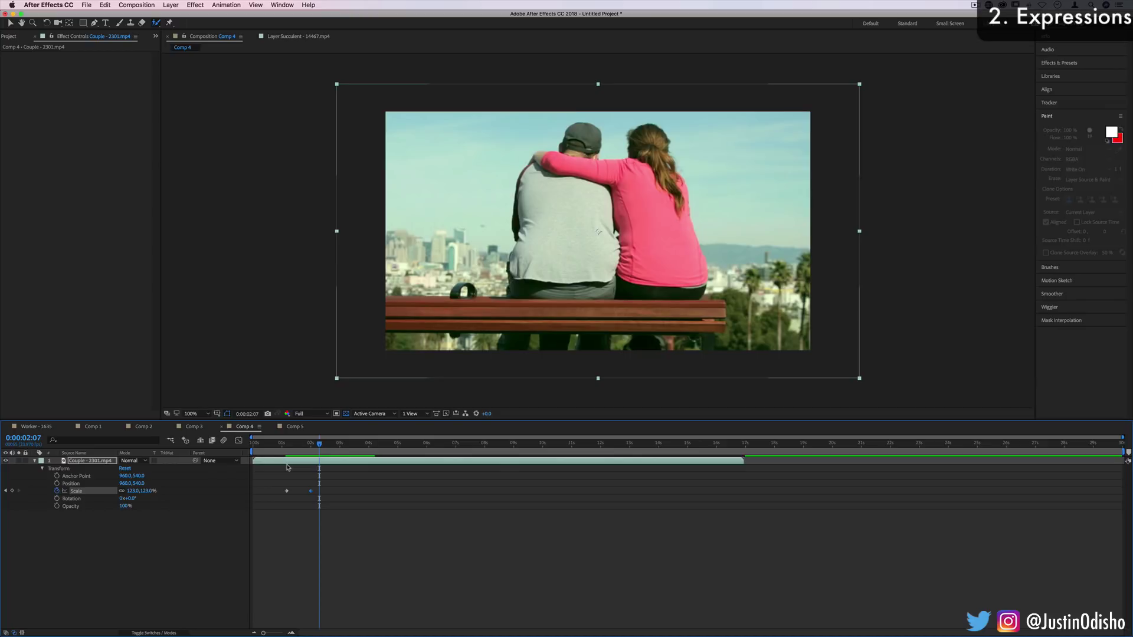
# Replace the couple clip's Scale keyframes with the expression wiggle(1,10) and preview the motion
pyautogui.moveTo(292, 472); pyautogui.dragTo(333, 501)
pyautogui.press('BackSpace')
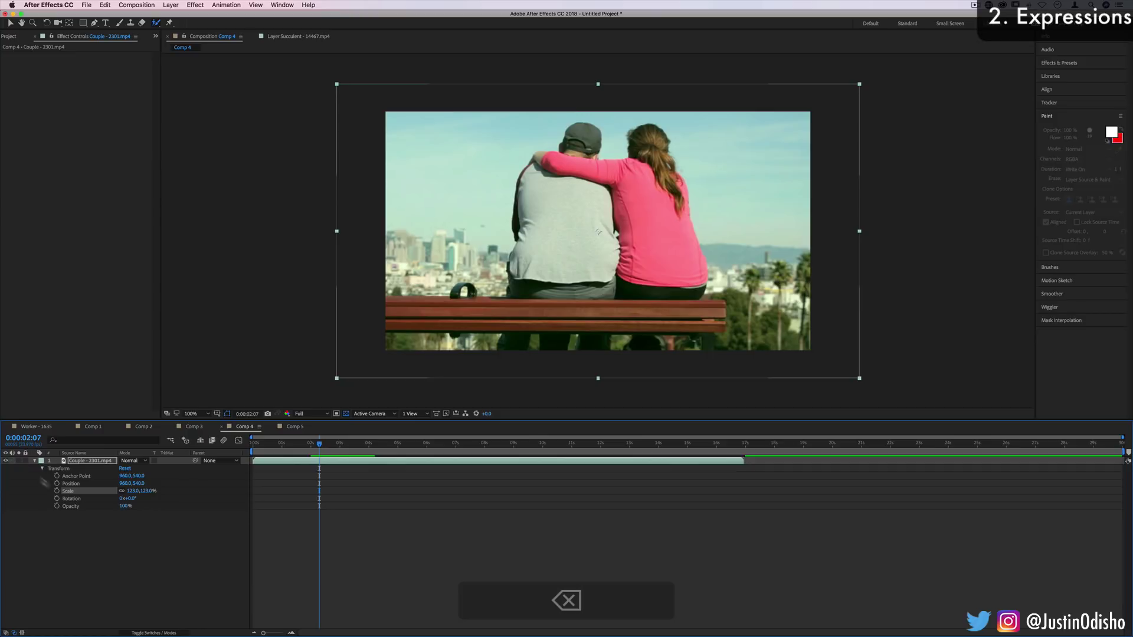
pyautogui.press('alt')
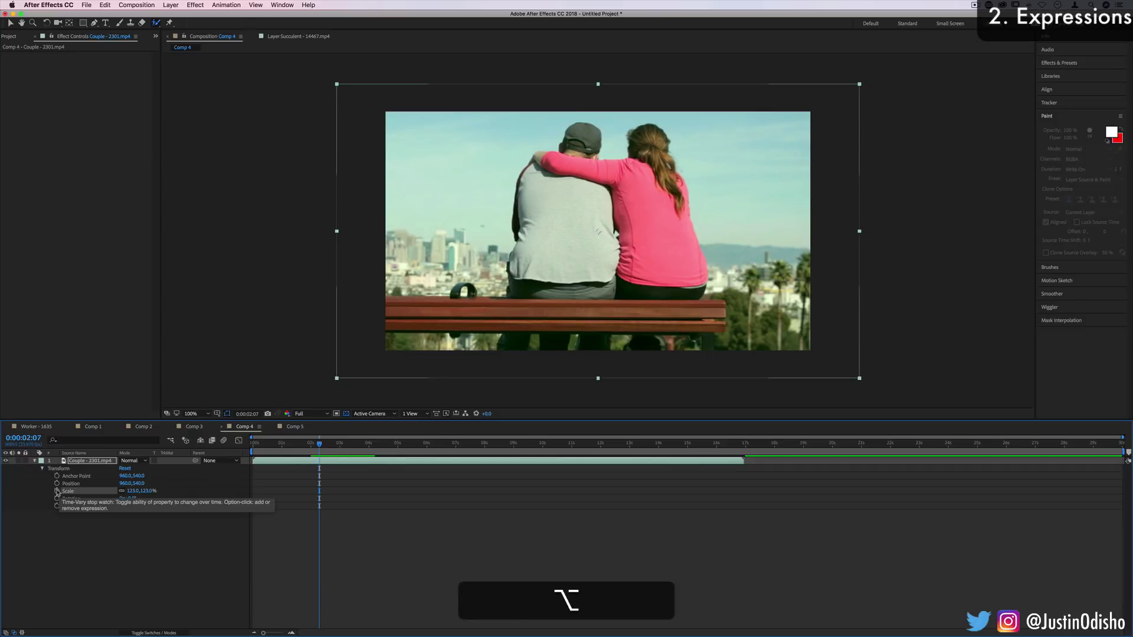
pyautogui.keyDown('alt'); pyautogui.click(57, 491); pyautogui.keyUp('alt')
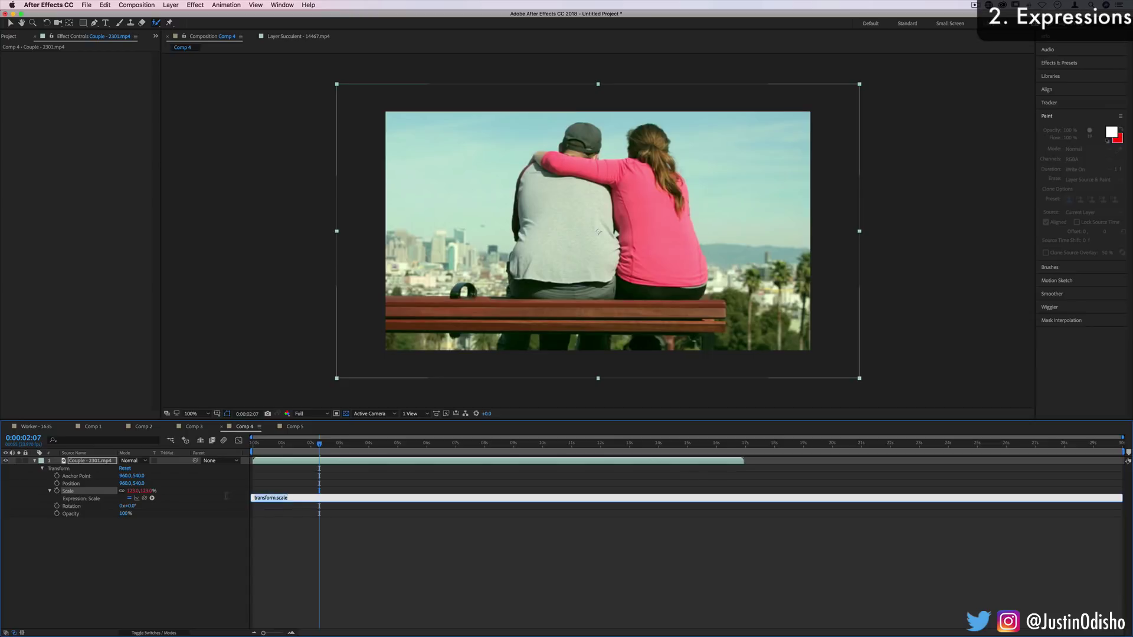
pyautogui.write('wiggle')
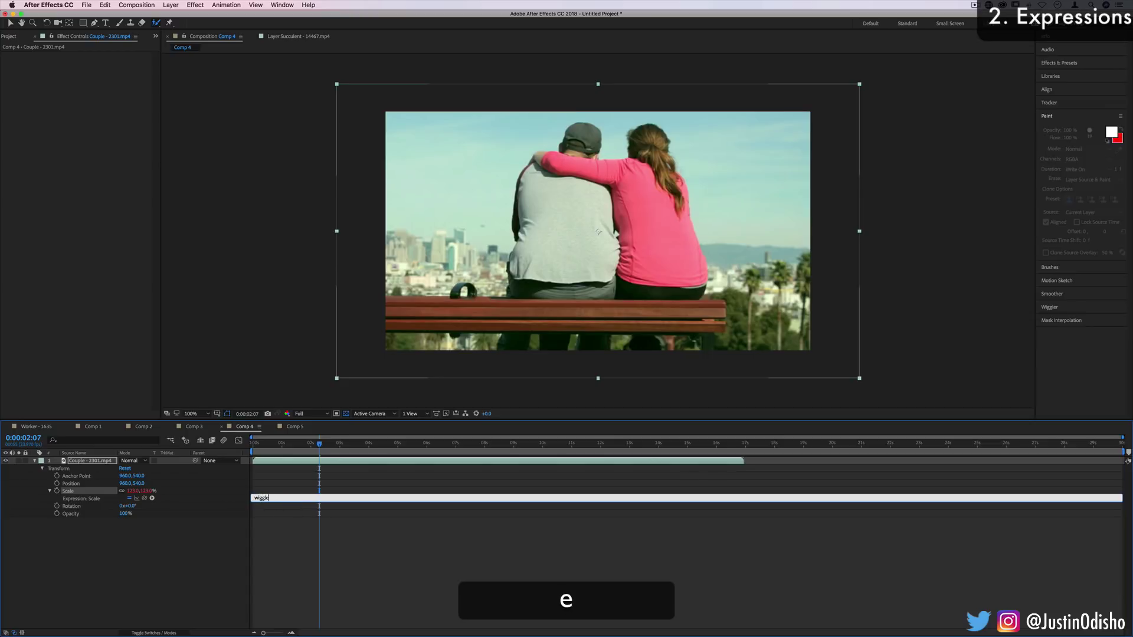
pyautogui.write('(1,')
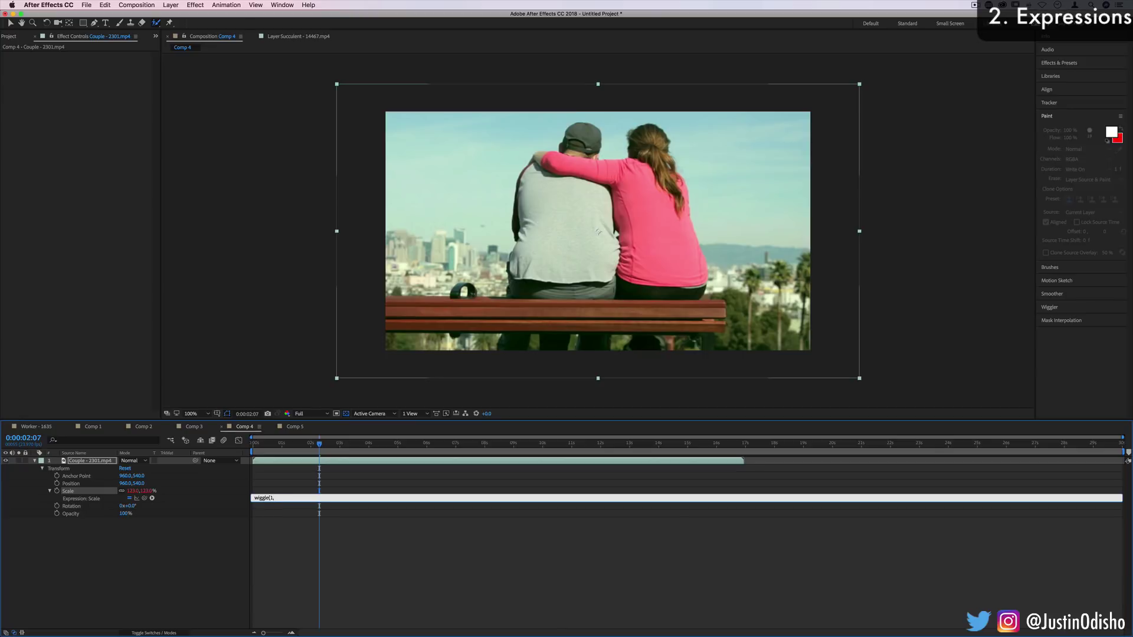
pyautogui.write('10')
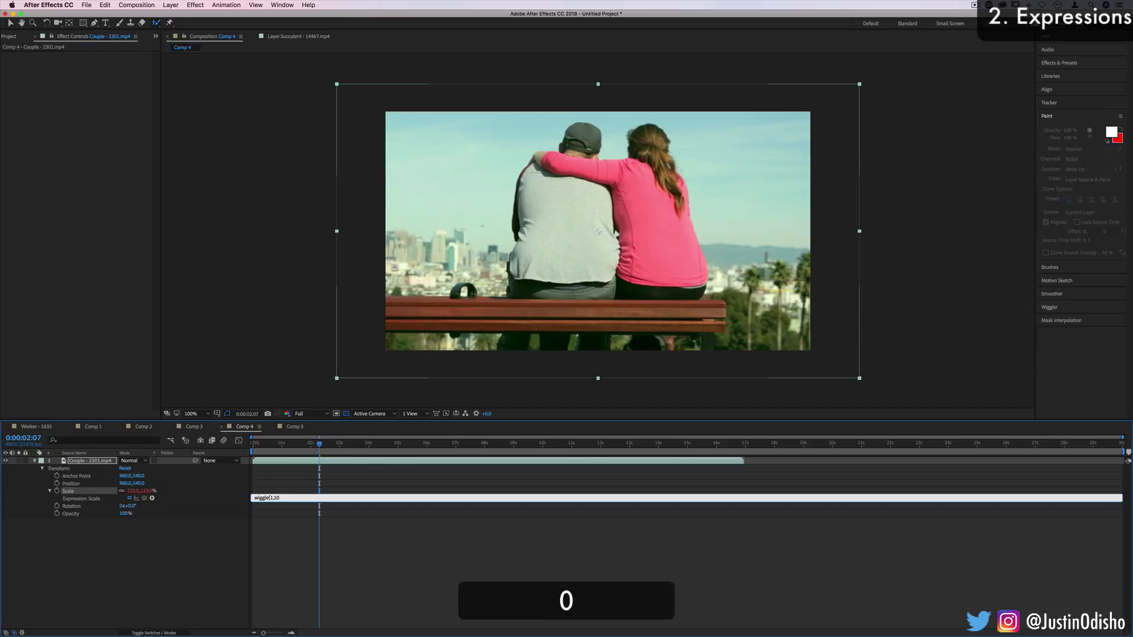
pyautogui.write(')')
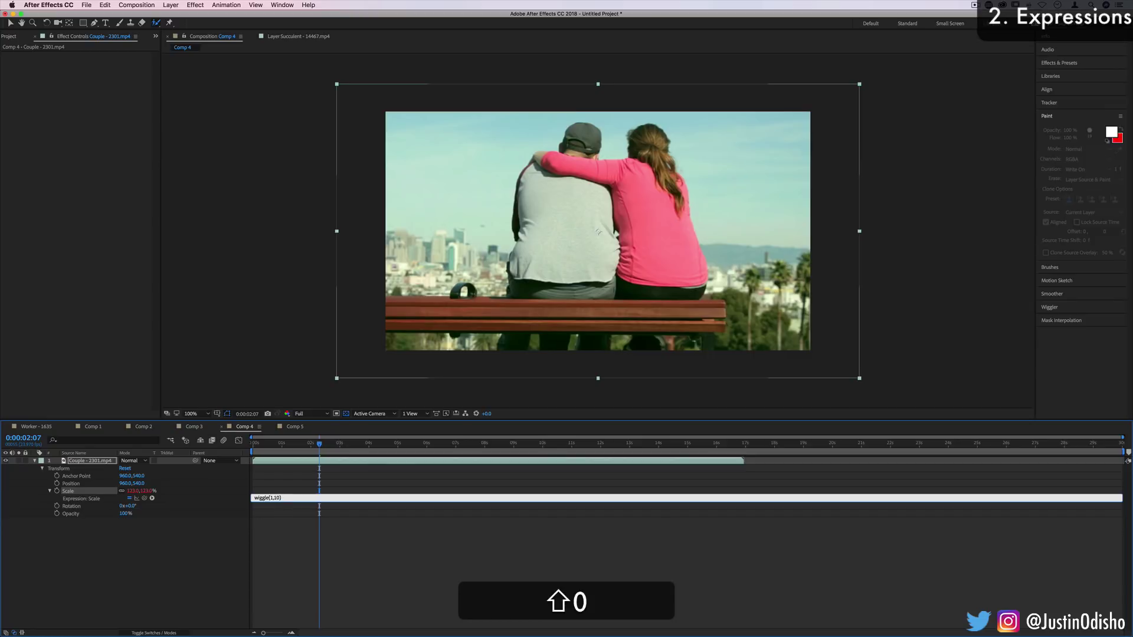
pyautogui.click(370, 551)
pyautogui.press('space')
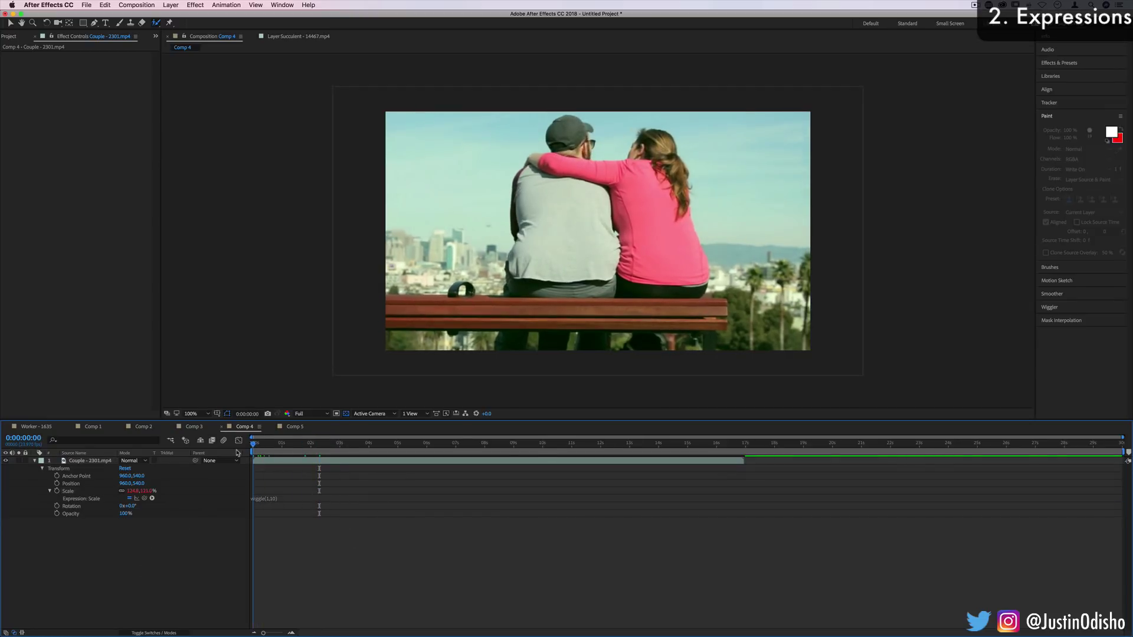
pyautogui.press('space')
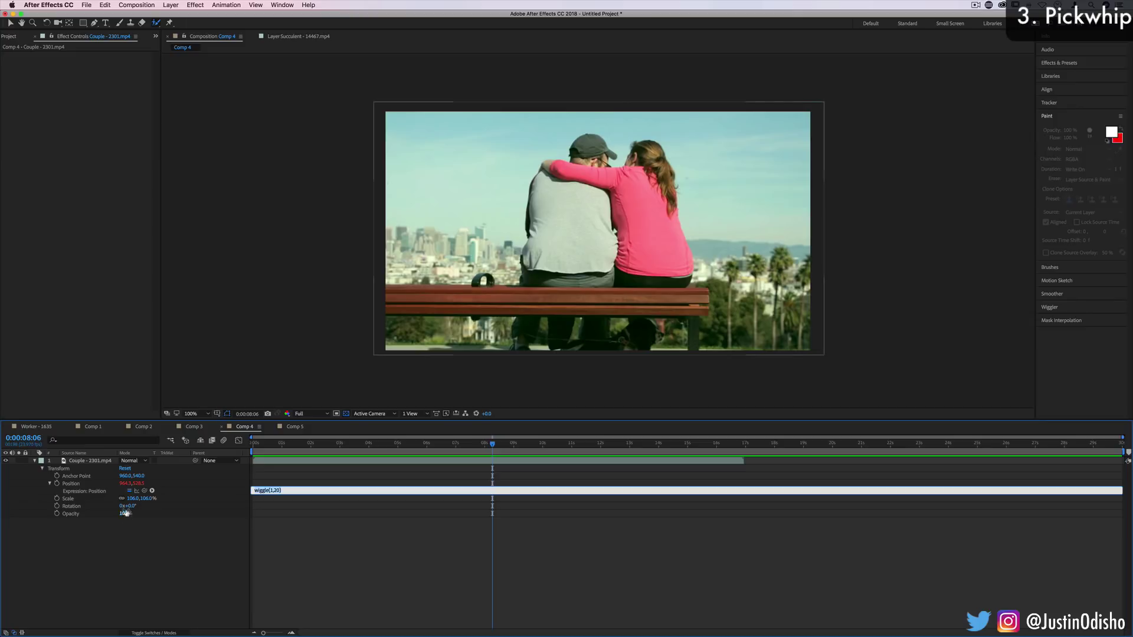
# Open Comp 2 and convert the audio of Hear the Noise.mp3 to keyframes
pyautogui.click(96, 494)
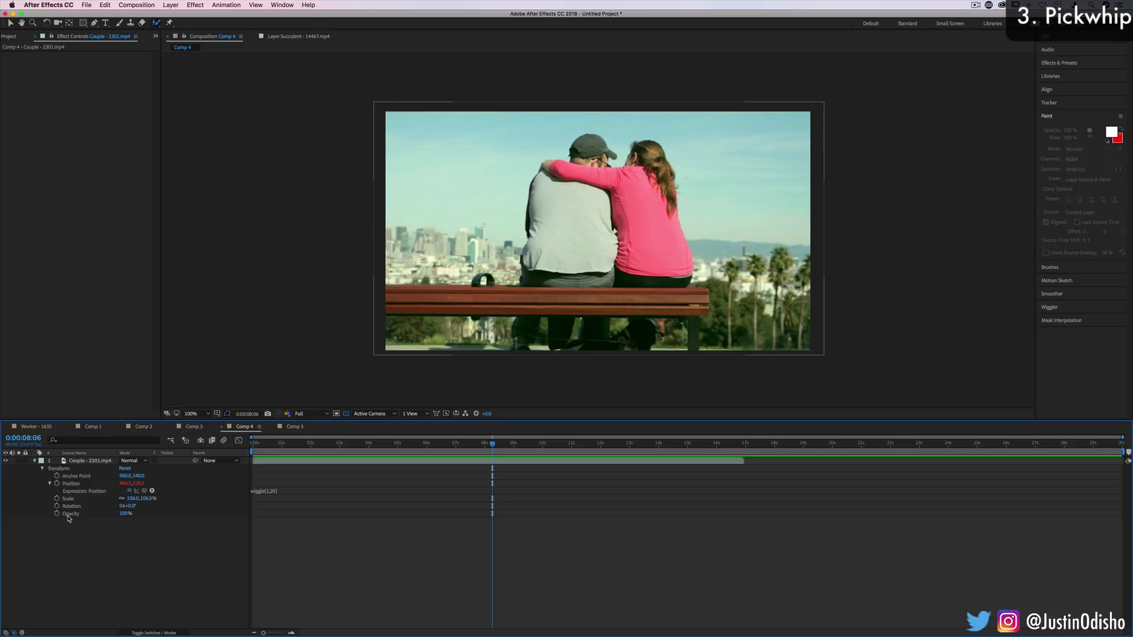
pyautogui.click(101, 429)
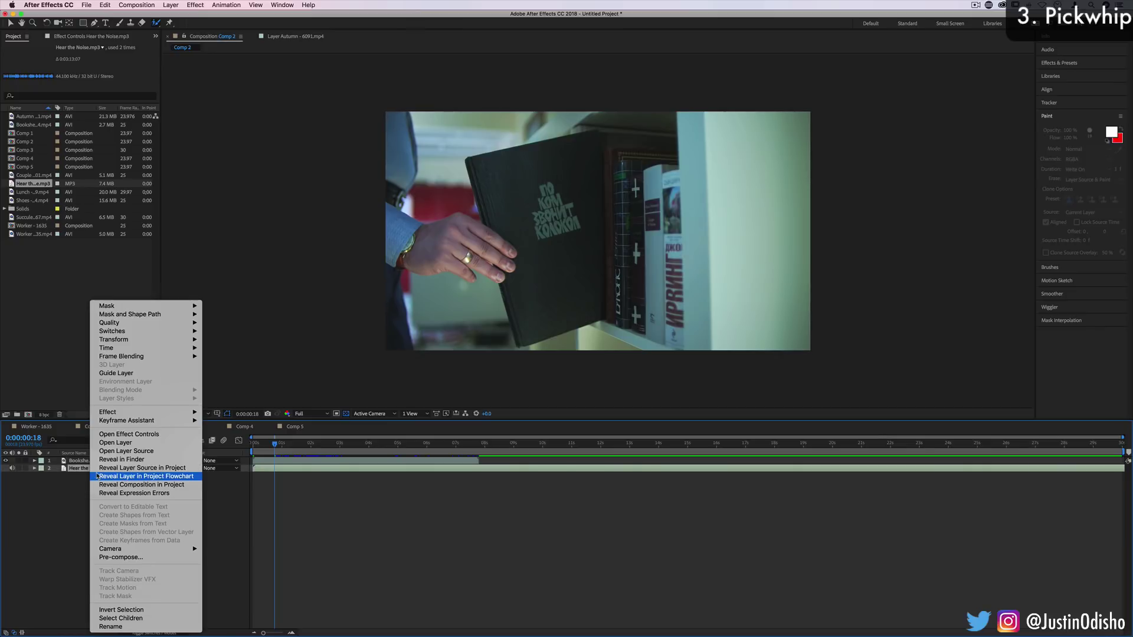
pyautogui.moveTo(147, 422)
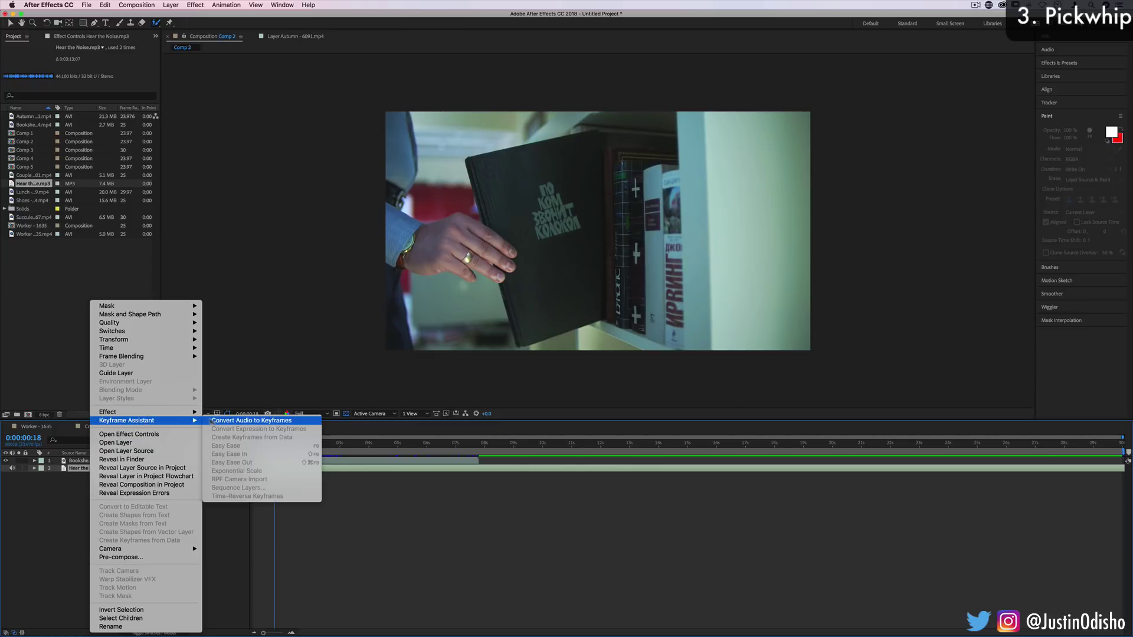
pyautogui.click(238, 420)
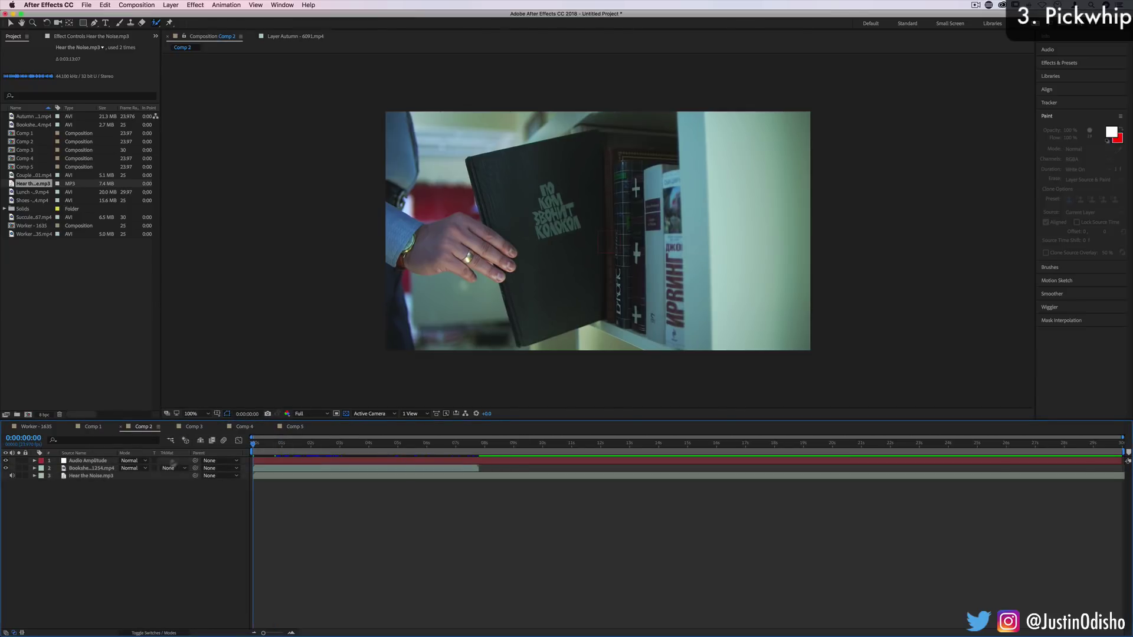
# Expand the Audio Amplitude layer's effects down to the Both Channels slider, and expand the bookshelf clip's Transform properties
pyautogui.click(34, 461)
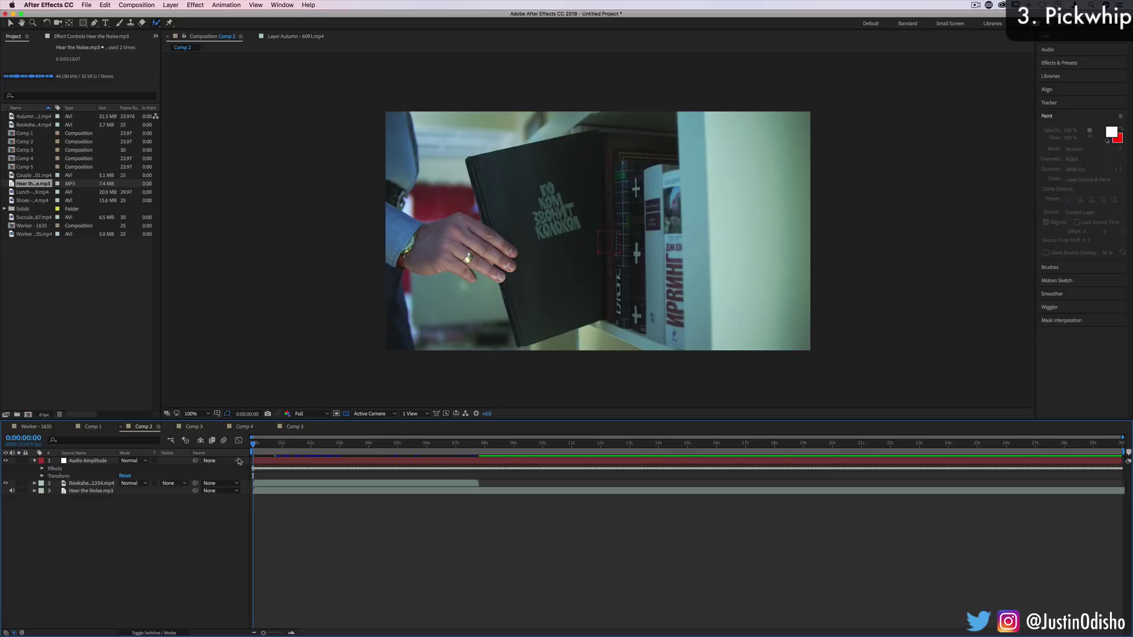
pyautogui.click(41, 468)
pyautogui.click(80, 492)
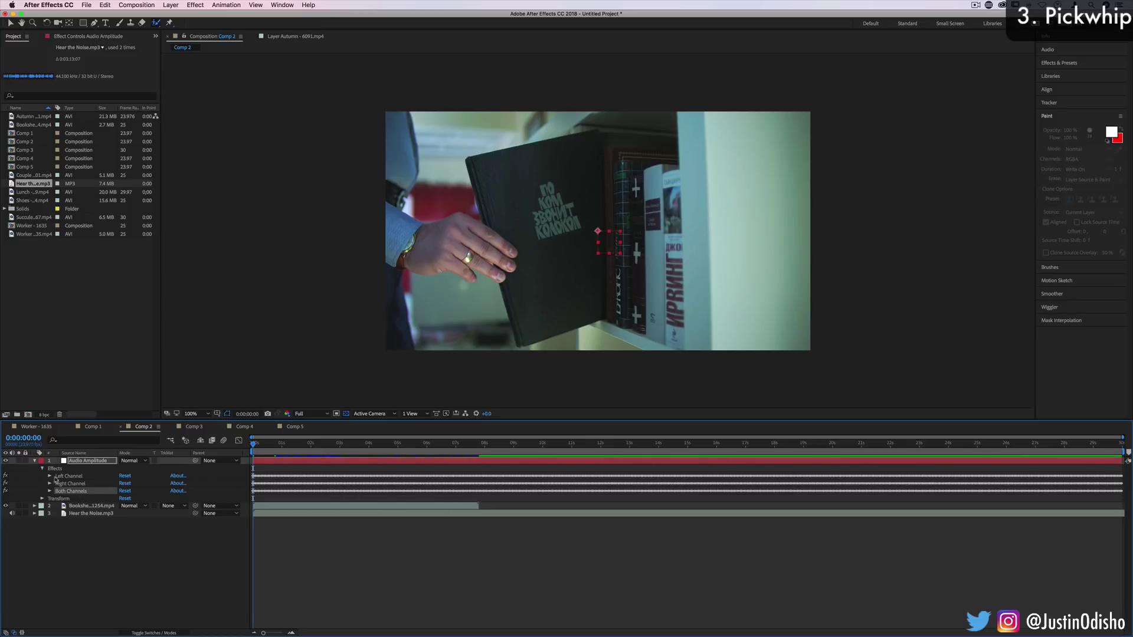
pyautogui.click(34, 506)
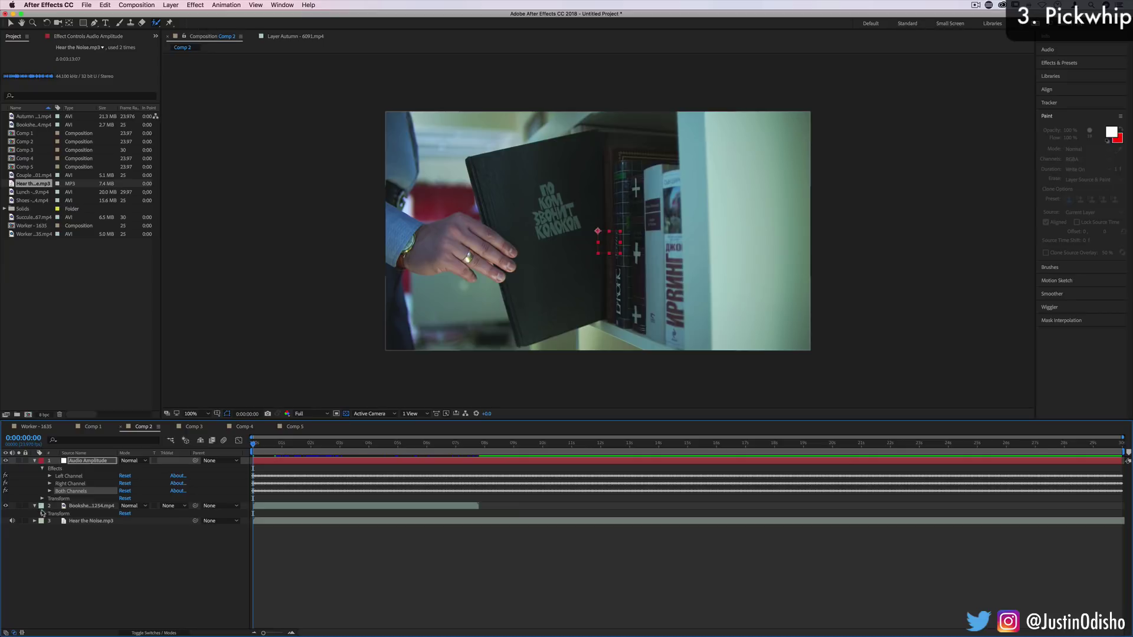
pyautogui.click(42, 513)
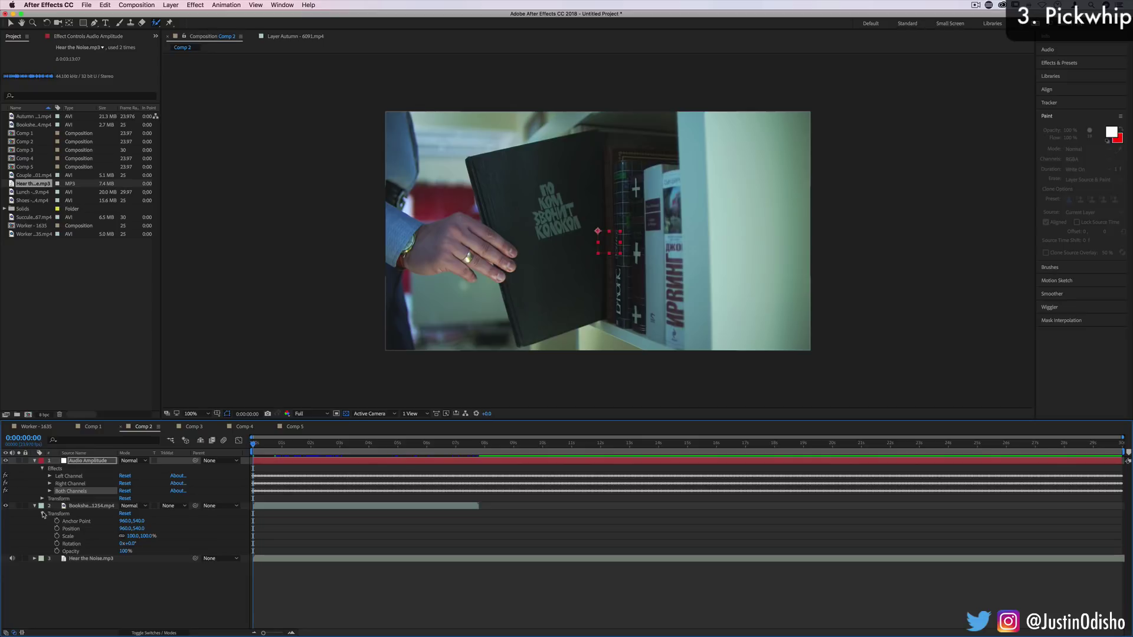
pyautogui.click(50, 490)
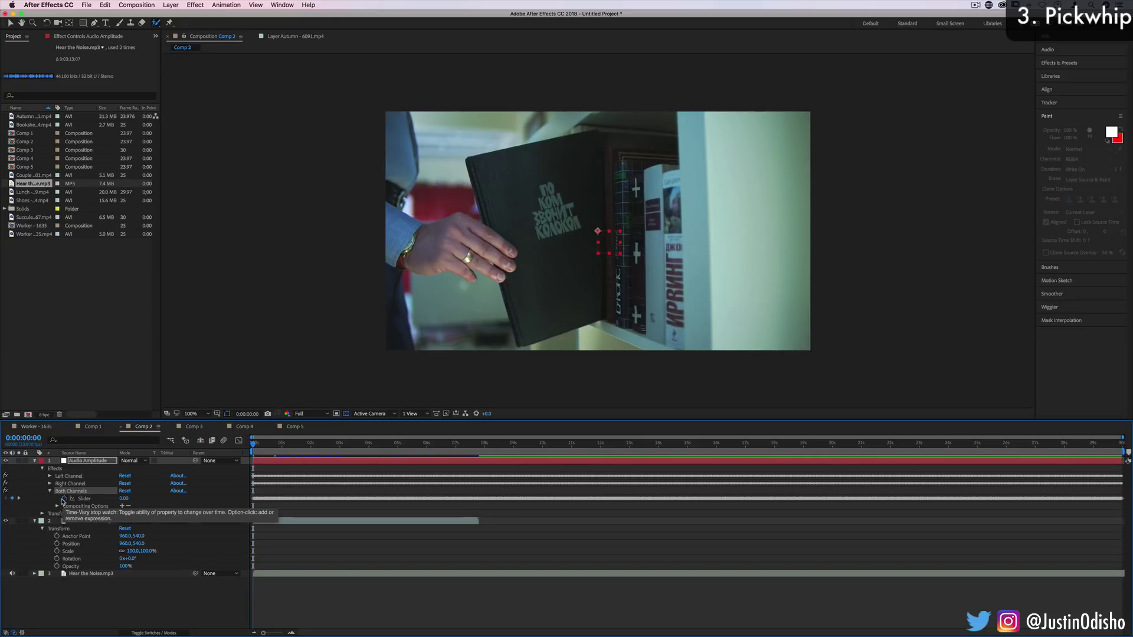
# Add an expression to the bookshelf clip's Opacity and pickwhip it to the Both Channels Slider of Audio Amplitude
pyautogui.press('alt')
pyautogui.keyDown('alt'); pyautogui.click(57, 566); pyautogui.keyUp('alt')
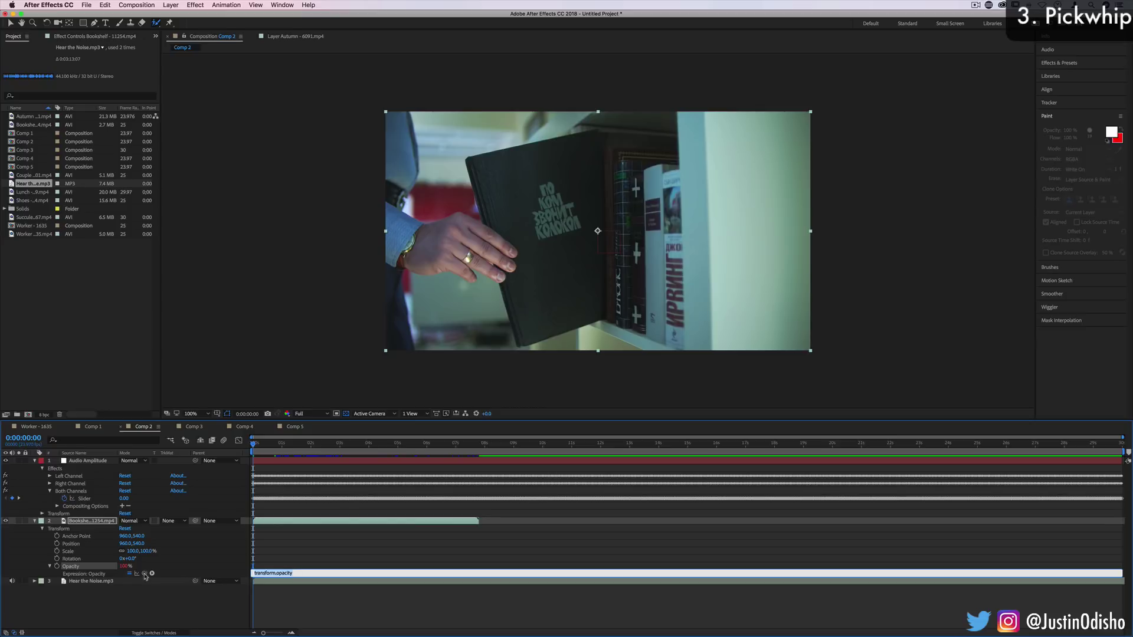
pyautogui.moveTo(145, 575); pyautogui.dragTo(91, 502)
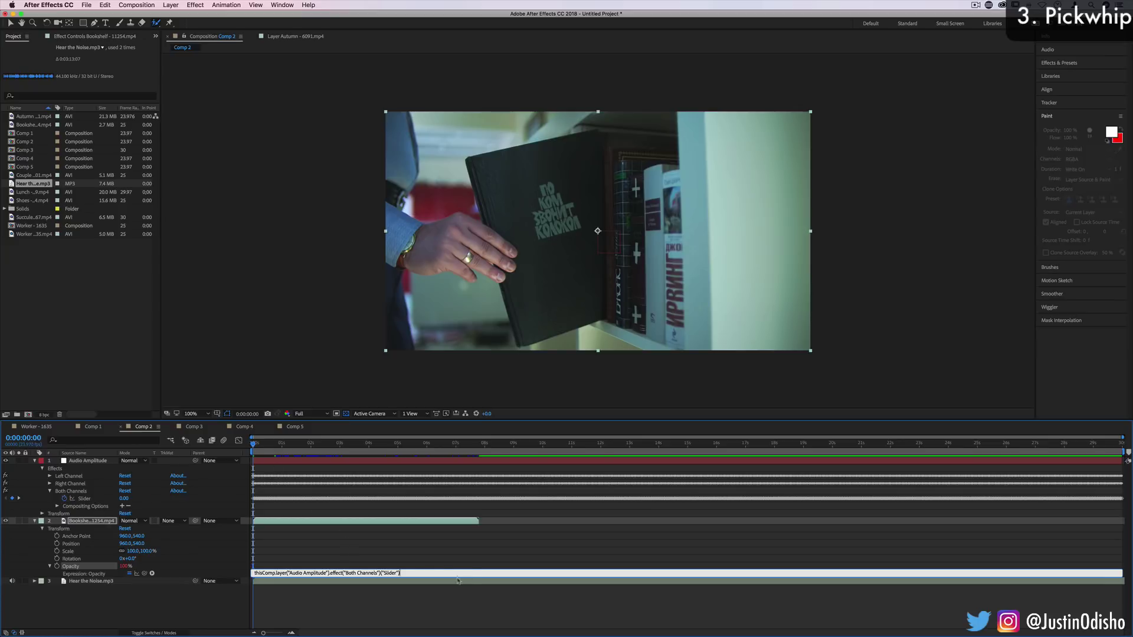
pyautogui.moveTo(400, 573); pyautogui.dragTo(254, 573)
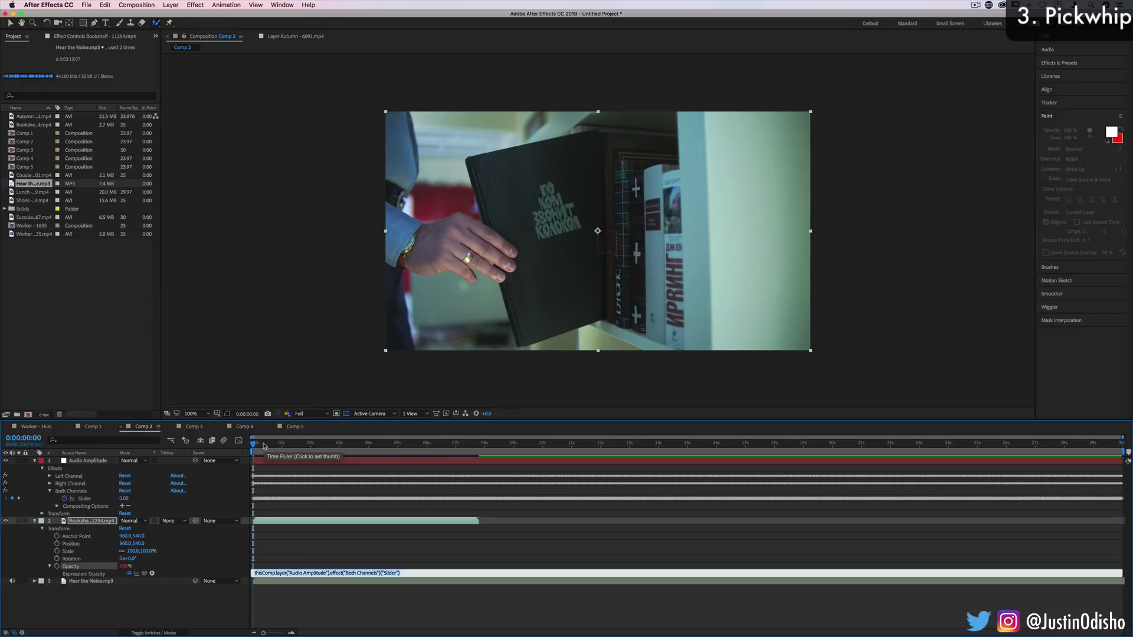
pyautogui.click(86, 462)
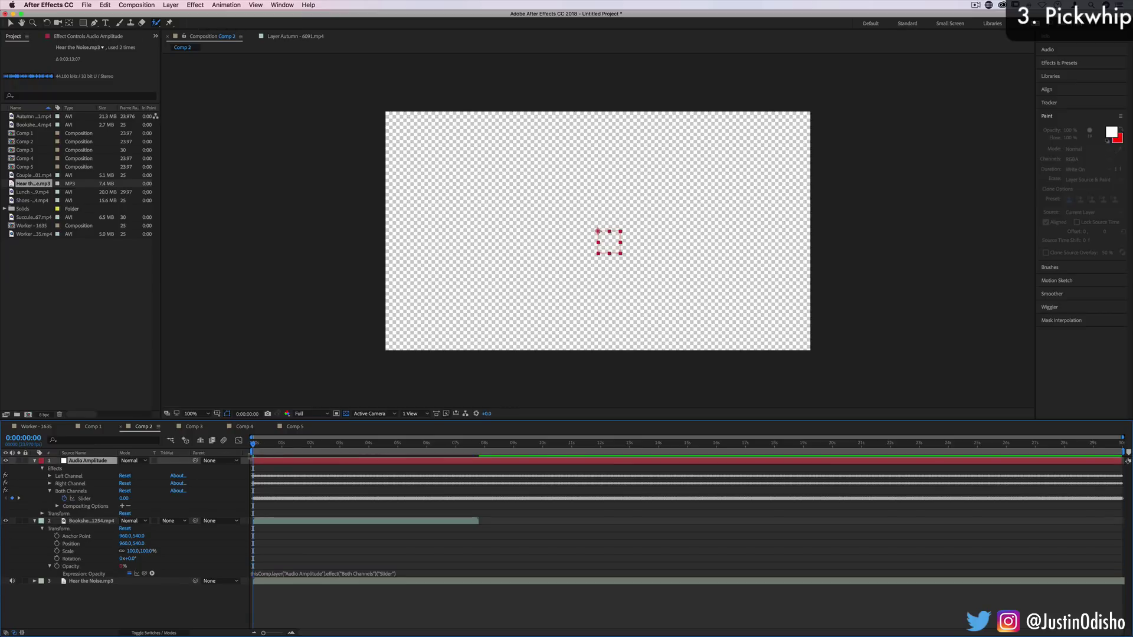
# Preview the bookshelf clip's audio-driven opacity from 0:00:01:05 and review its Opacity expression
pyautogui.click(259, 444)
pyautogui.click(288, 452)
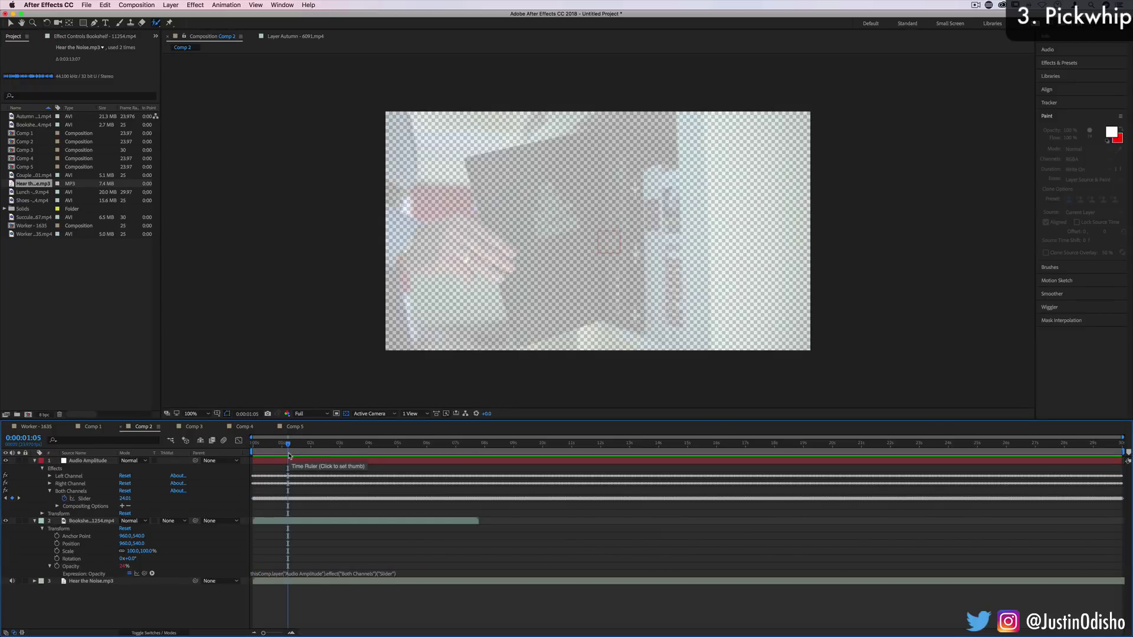
pyautogui.press('space')
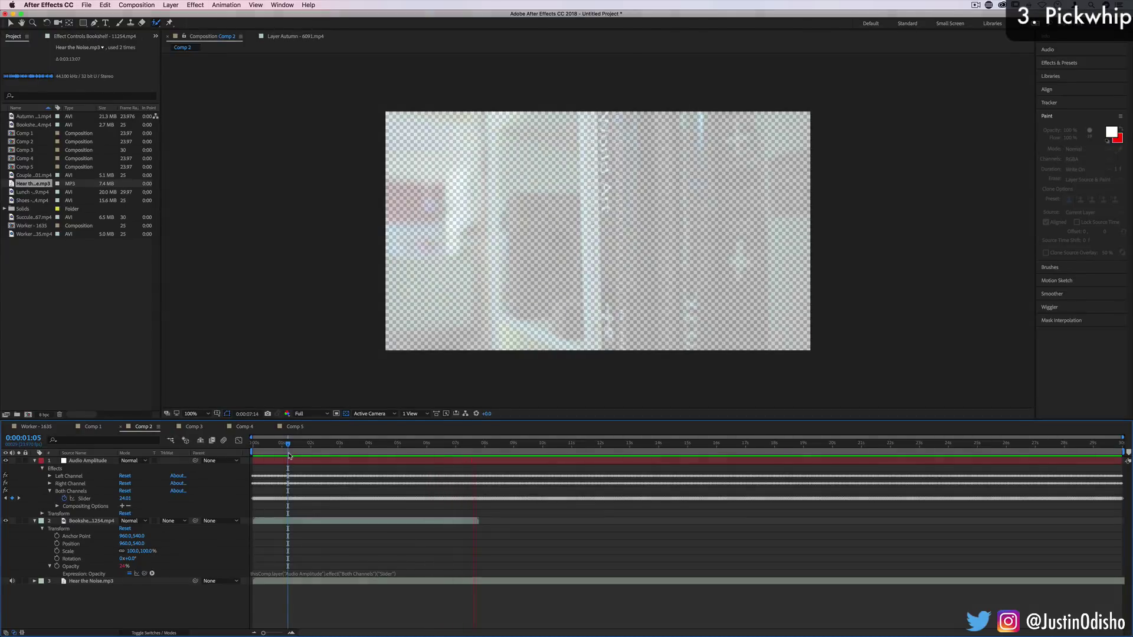
pyautogui.press('space')
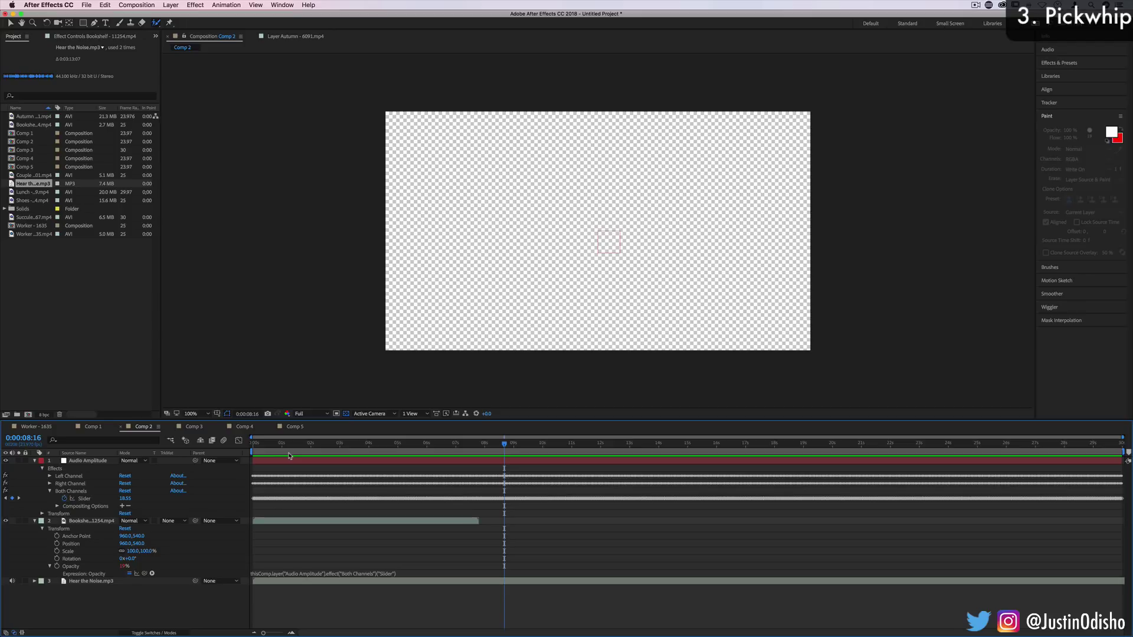
pyautogui.click(285, 575)
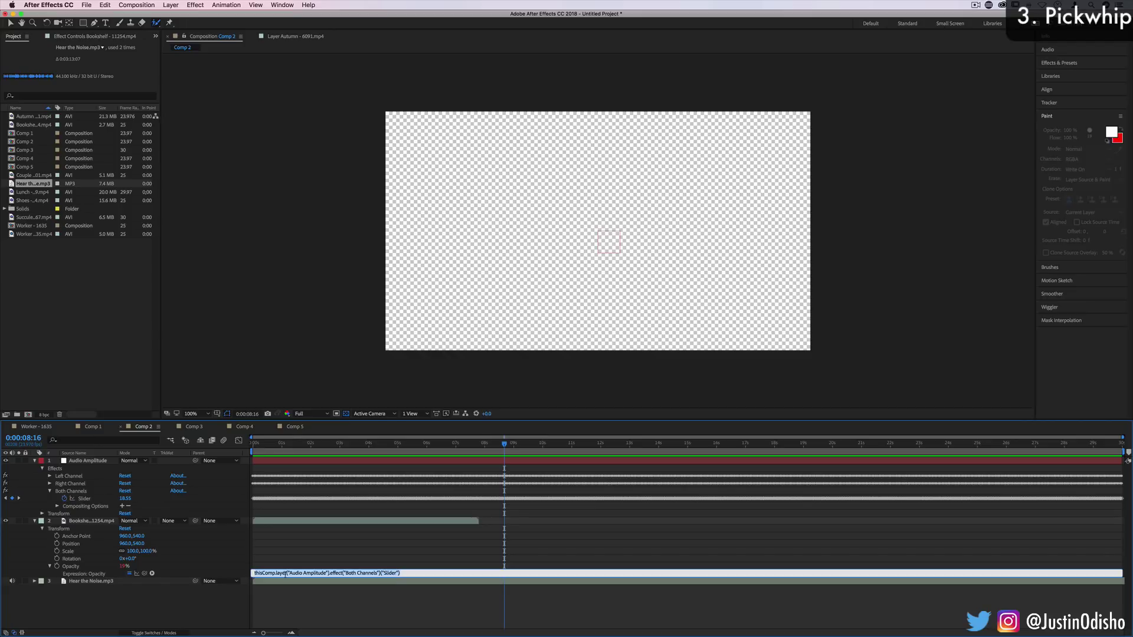
pyautogui.click(211, 576)
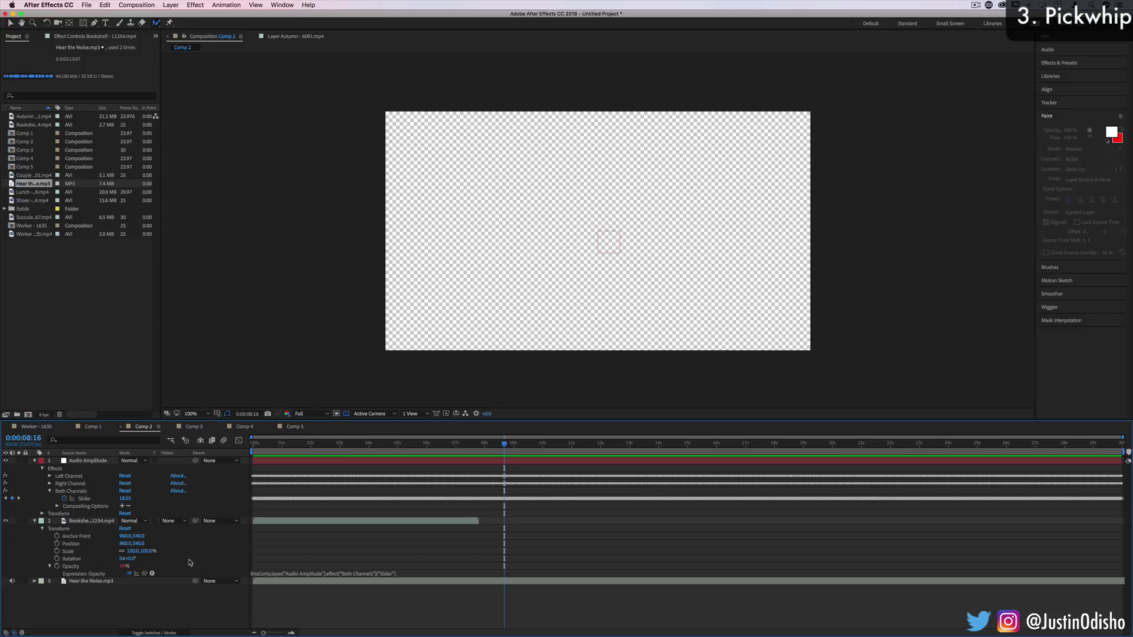
pyautogui.moveTo(194, 470); pyautogui.dragTo(97, 527)
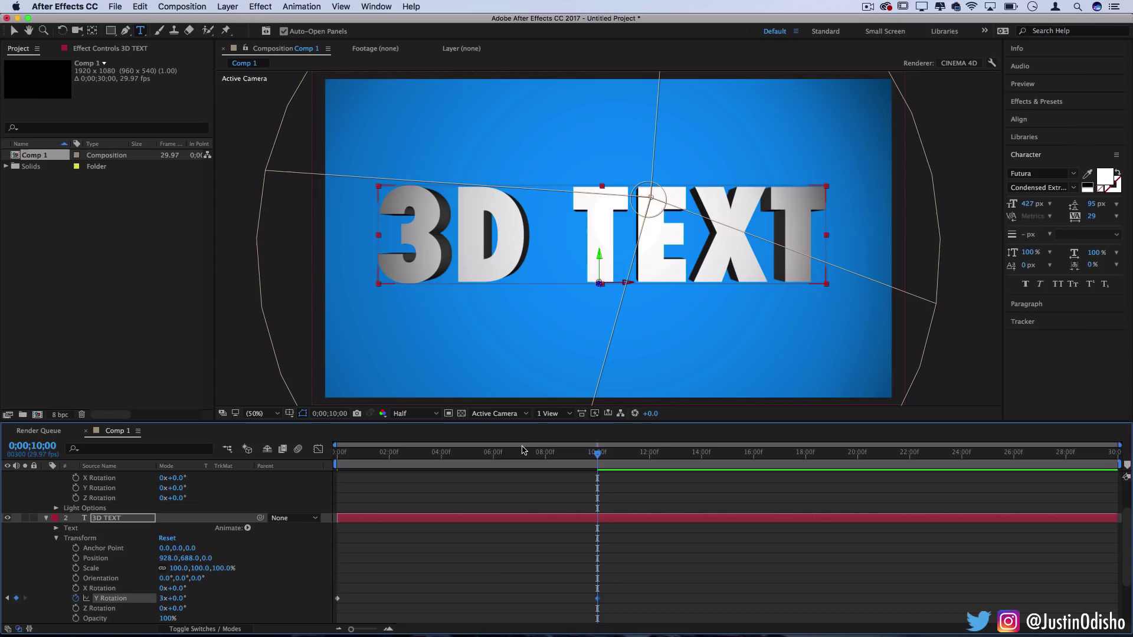
# Scrub through the 3D TEXT layer's Y Rotation animation and preview it from the start
pyautogui.moveTo(665, 453); pyautogui.dragTo(522, 453)
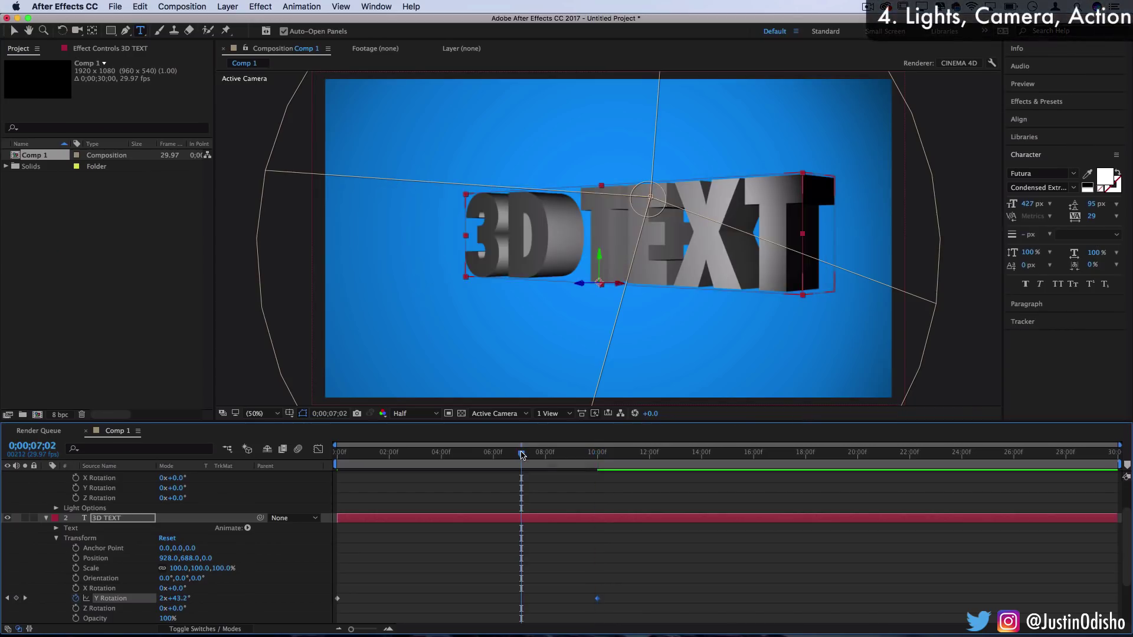
pyautogui.click(487, 458)
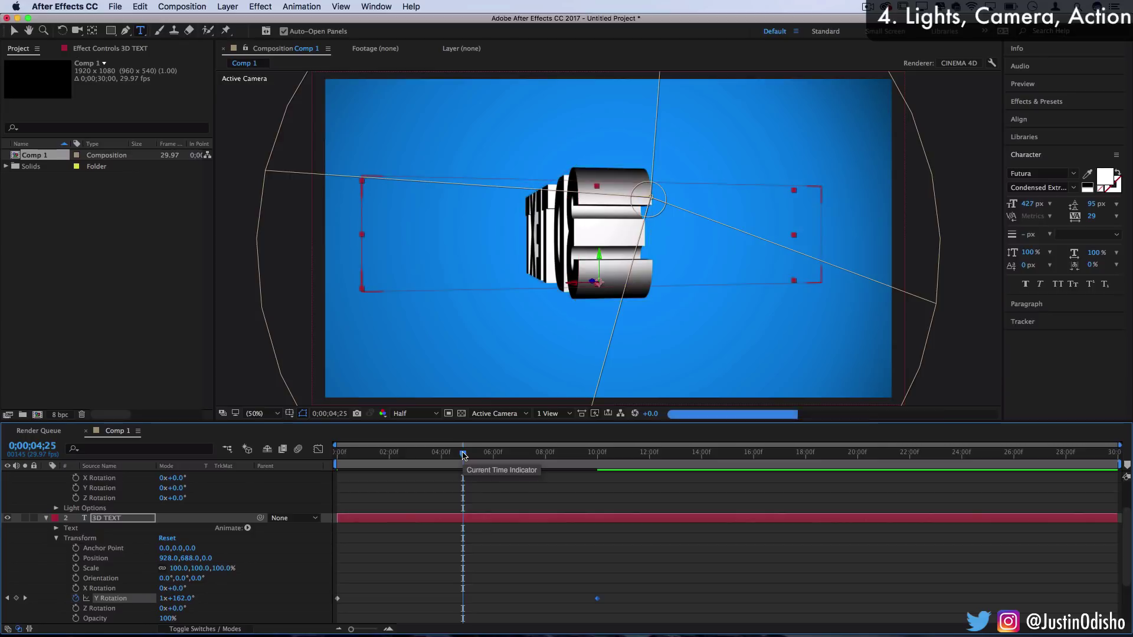
pyautogui.click(463, 454)
pyautogui.click(444, 454)
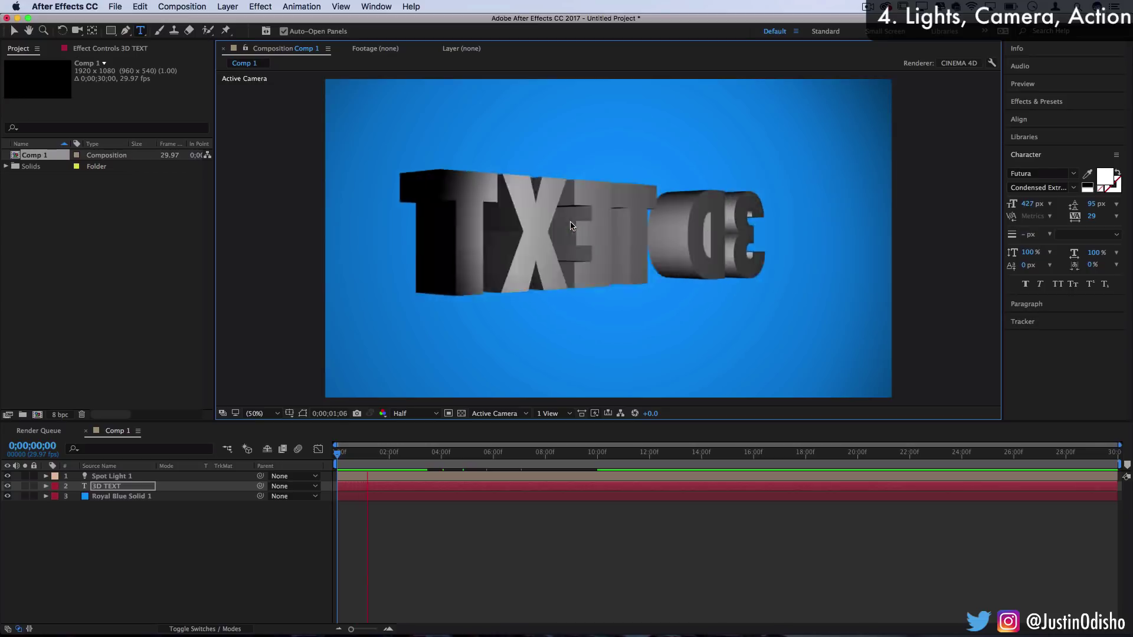
pyautogui.press('space')
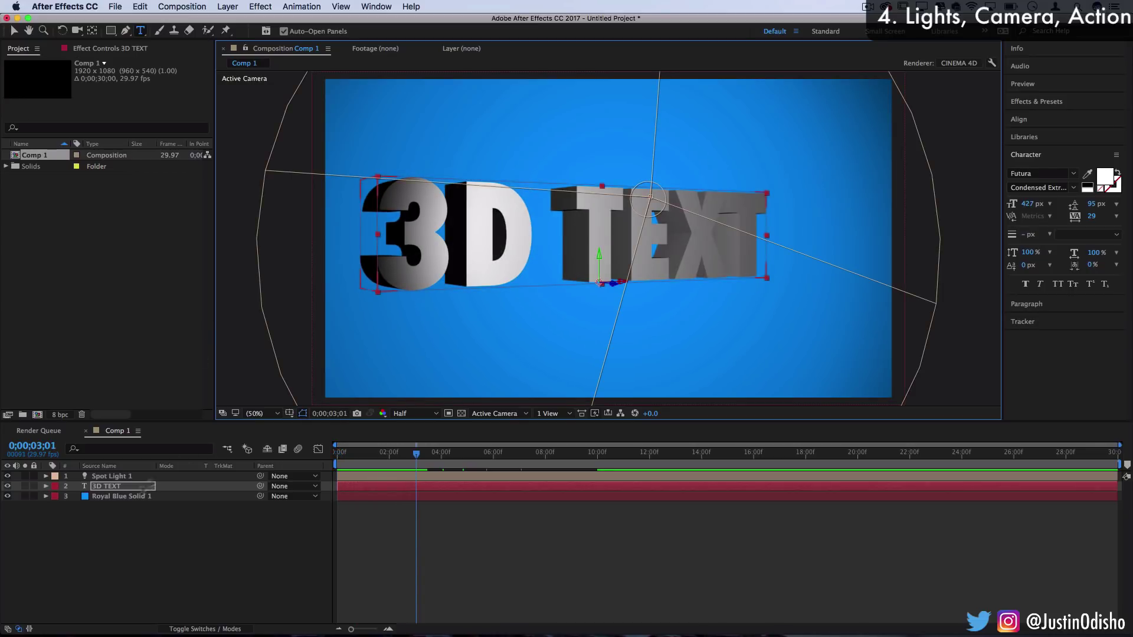
# Add a two-node camera named Camera 1 with the 50mm preset to the 3D text composition
pyautogui.click(134, 478)
pyautogui.click(227, 7)
pyautogui.moveTo(241, 22)
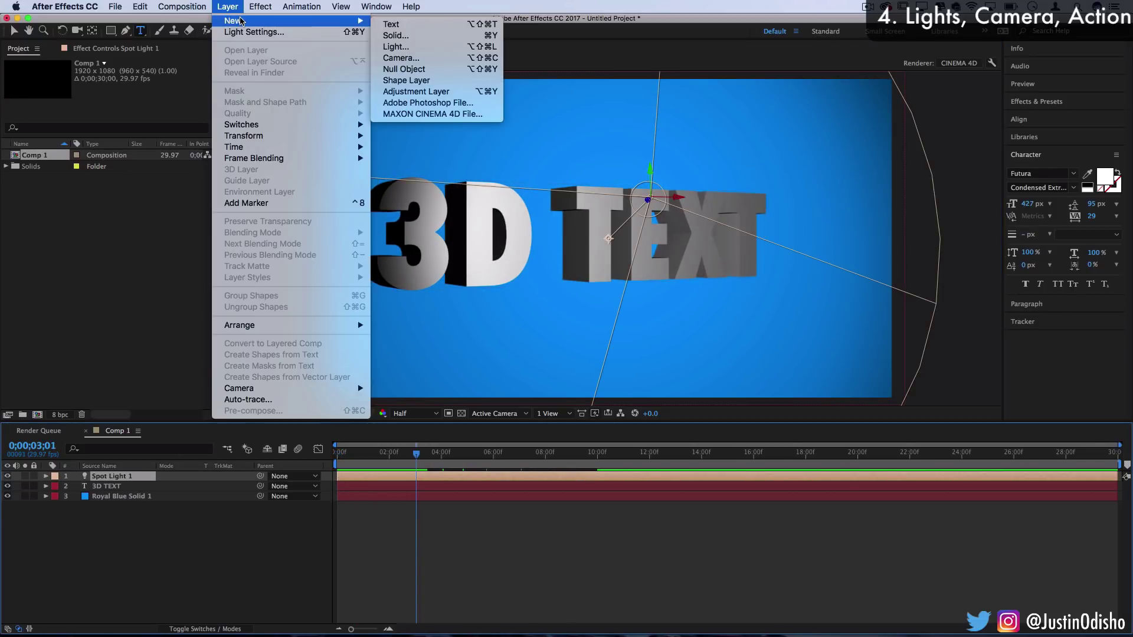
pyautogui.click(390, 58)
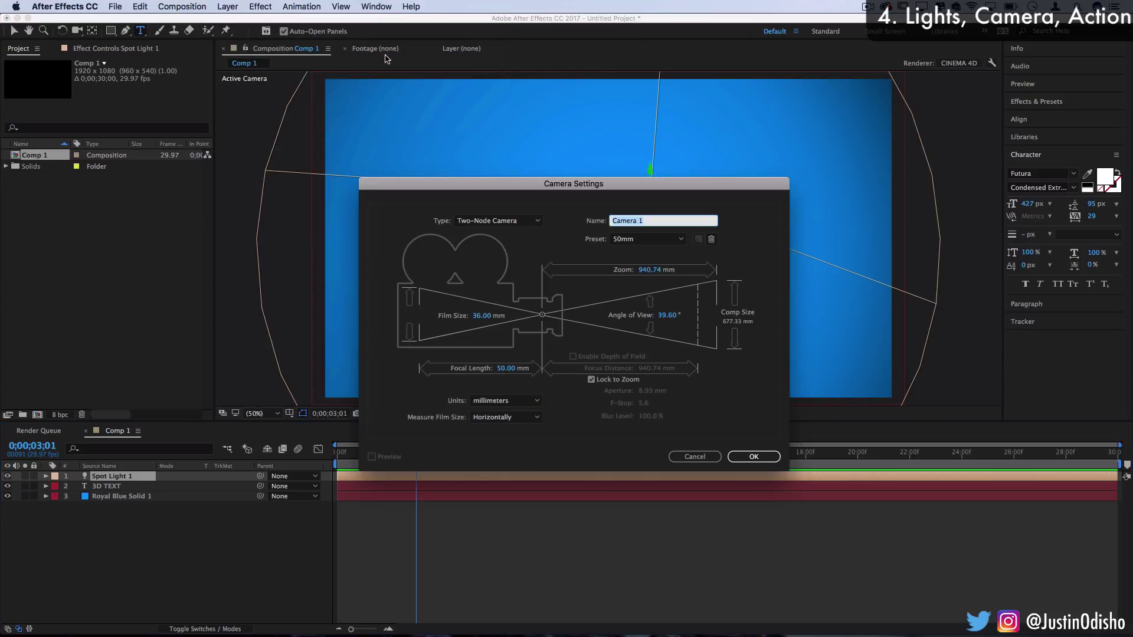
pyautogui.press('Return')
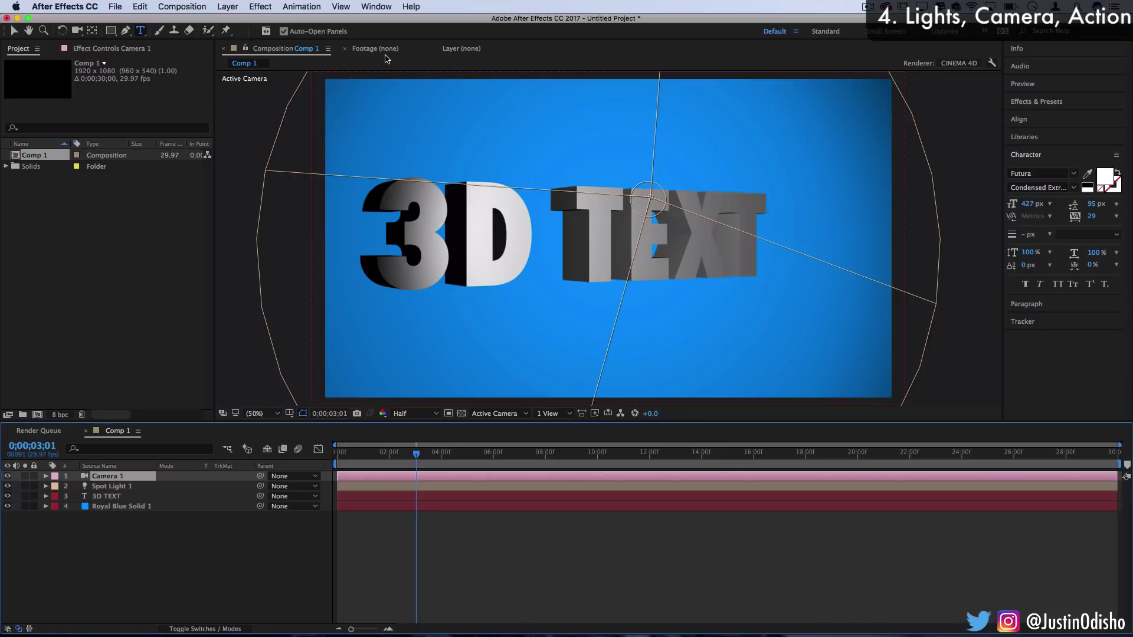
# Expand Camera 1's Transform properties and set its Y Rotation to -26°
pyautogui.click(46, 476)
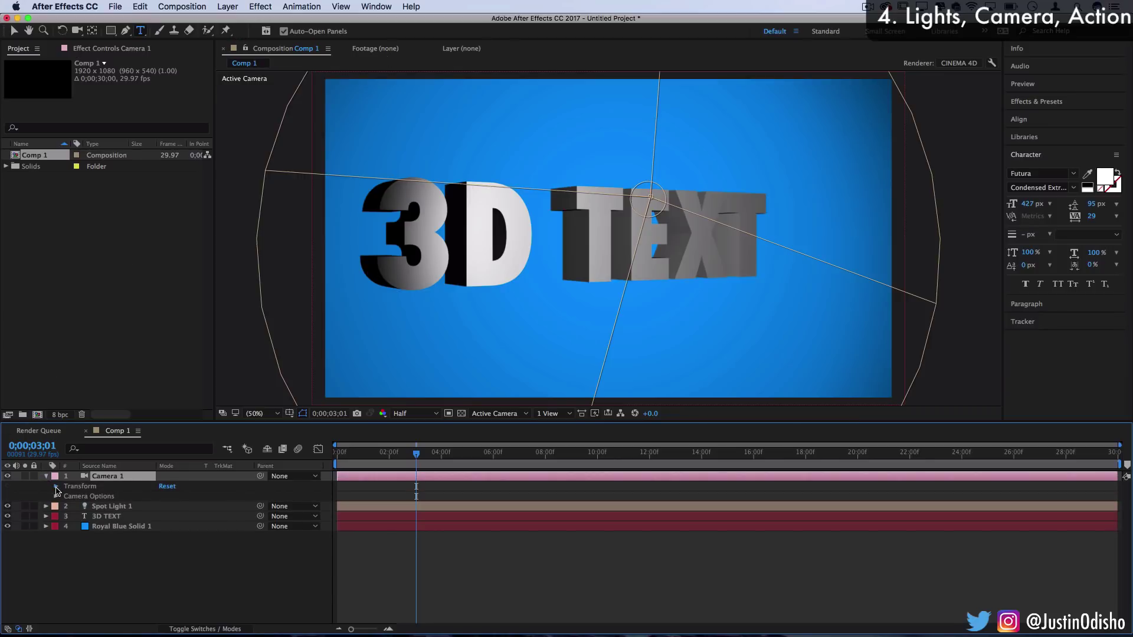
pyautogui.click(57, 487)
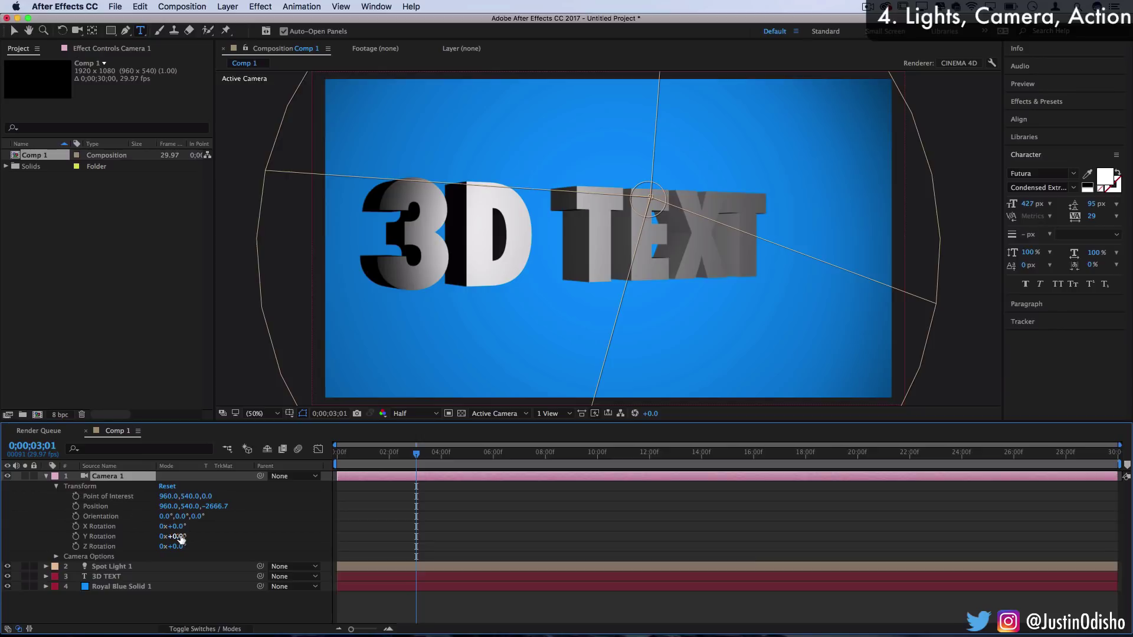
pyautogui.moveTo(176, 536)
pyautogui.mouseDown()
pyautogui.moveTo(157, 536)
pyautogui.moveTo(168, 536)
pyautogui.mouseUp()
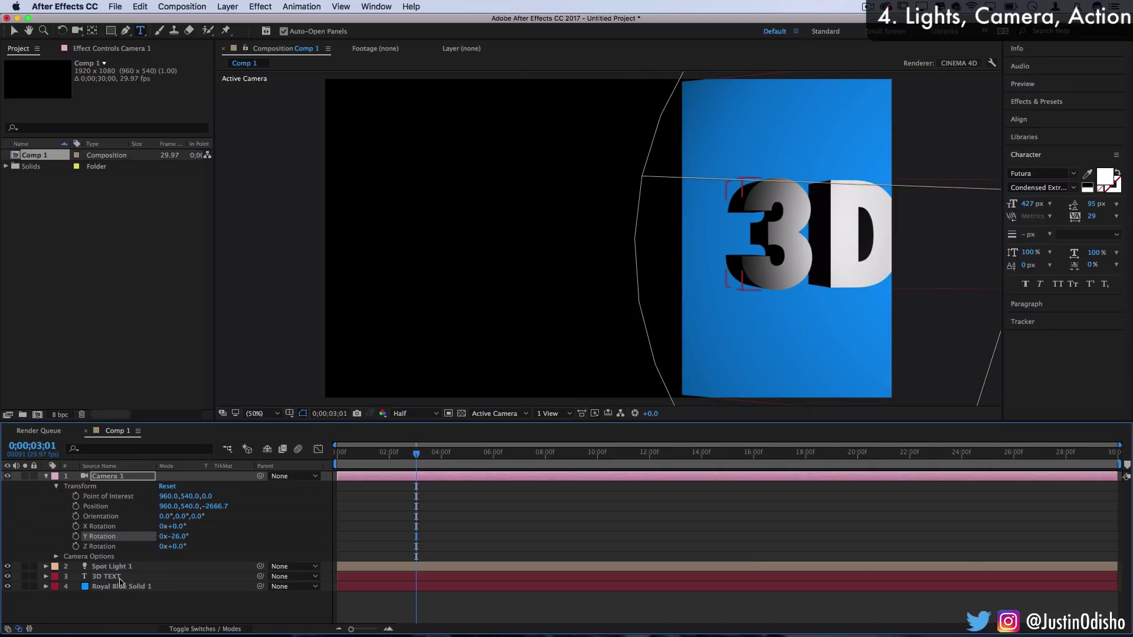
# Set Camera 1's Point of Interest X to 1981 and its Position Z to -1761.7
pyautogui.moveTo(168, 496); pyautogui.dragTo(732, 423)
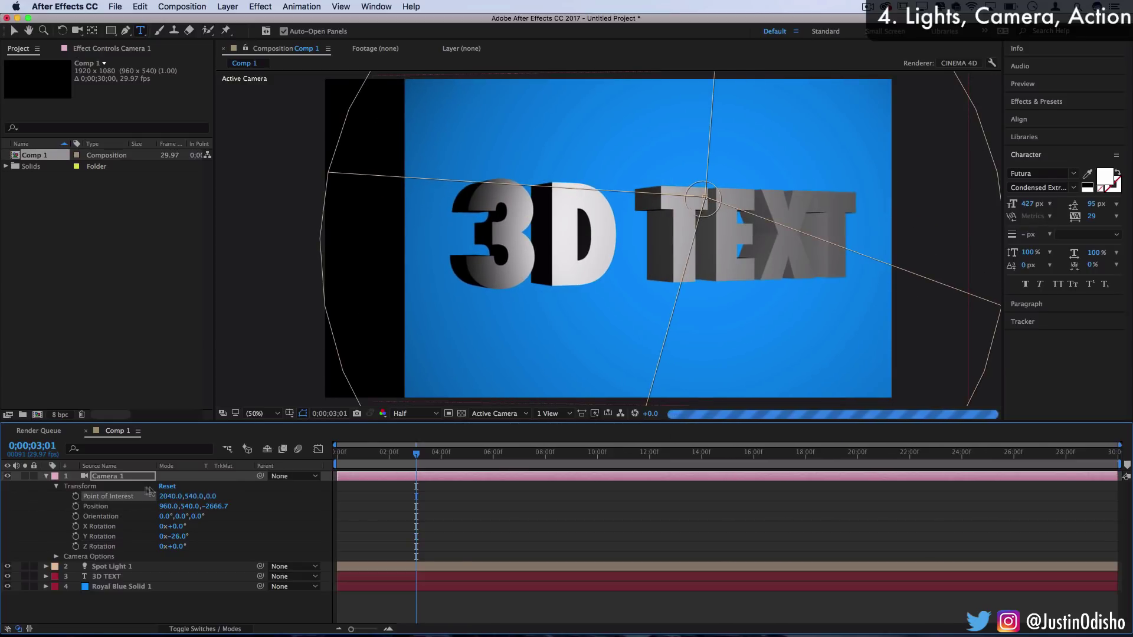
pyautogui.moveTo(172, 496); pyautogui.dragTo(291, 479)
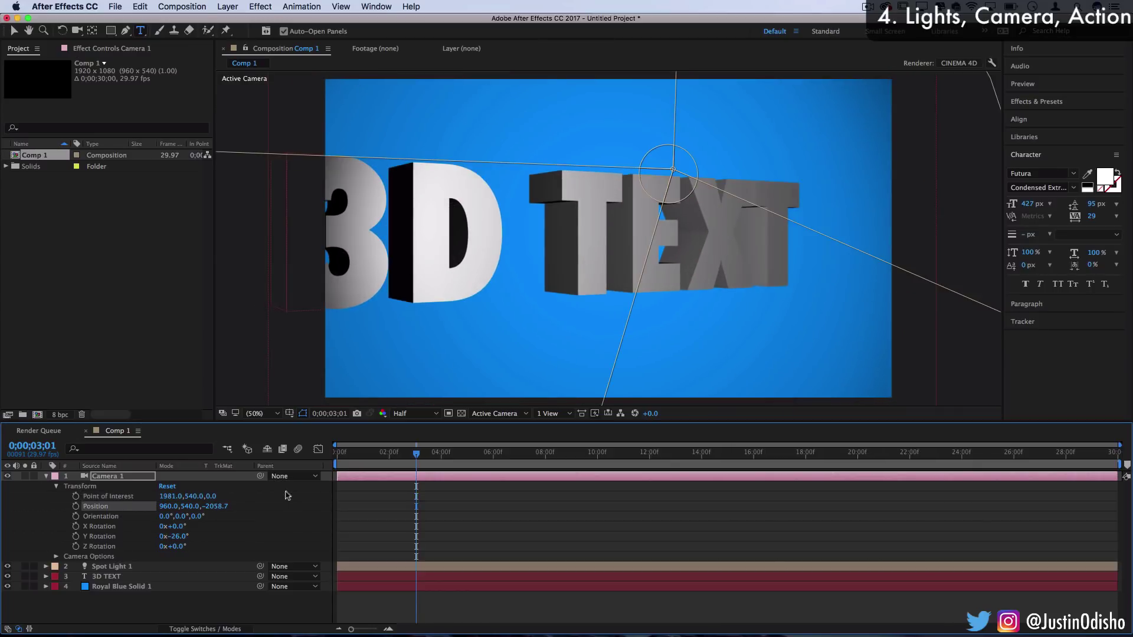
pyautogui.moveTo(216, 506); pyautogui.dragTo(472, 498)
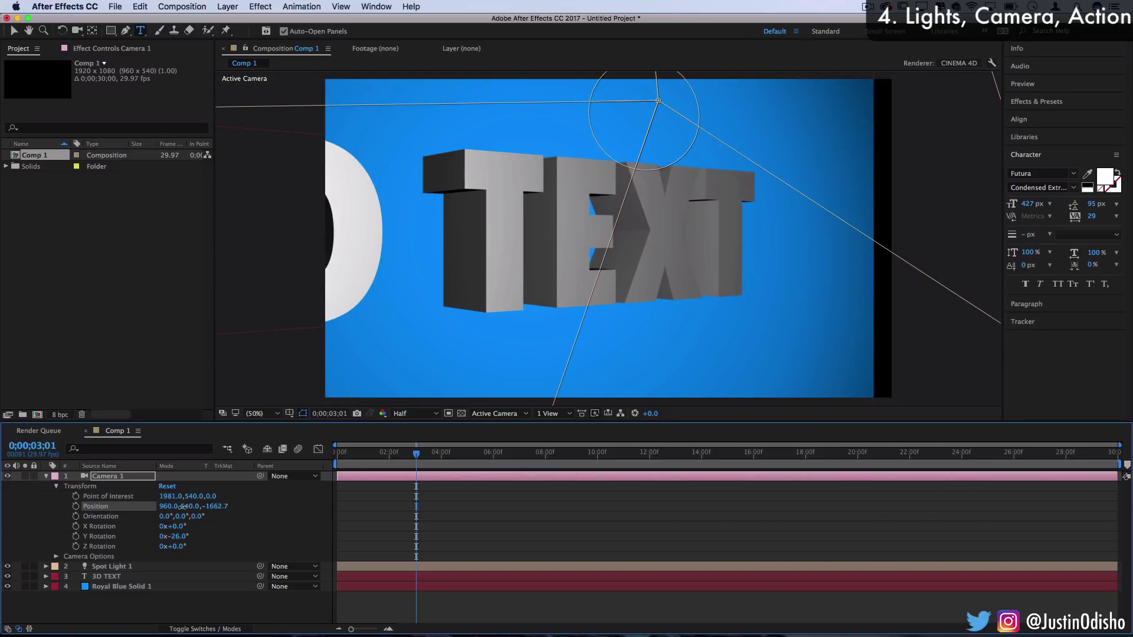
pyautogui.moveTo(182, 507); pyautogui.dragTo(167, 509)
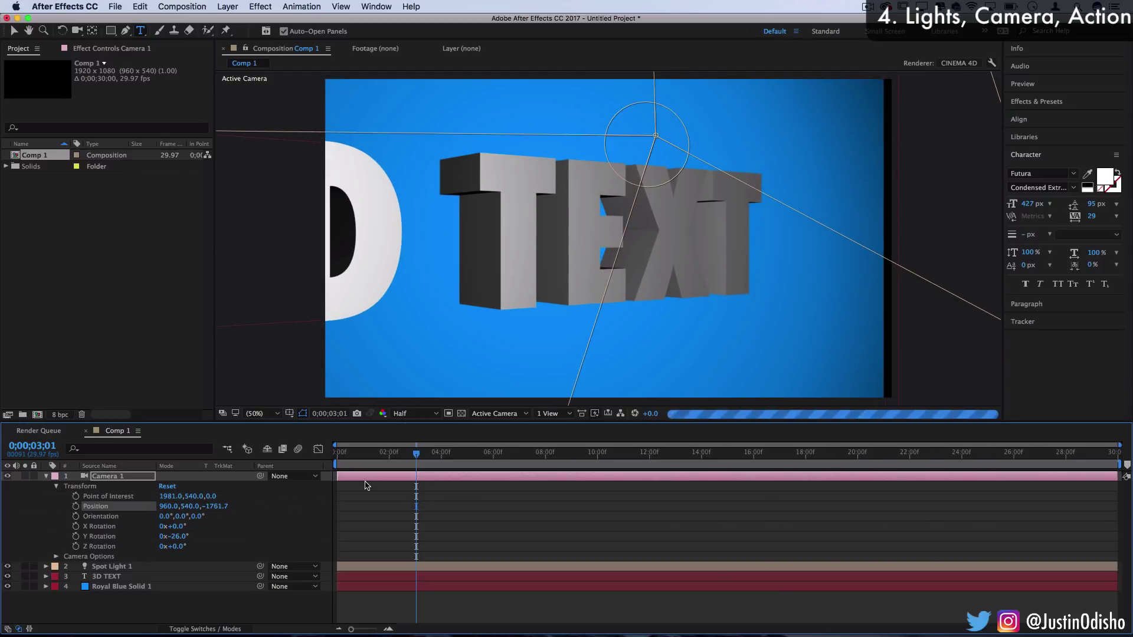
# Keyframe Camera 1's Position Z from -1761.7 at 0;00;00;00 to -2091.7 at 0;00;03;26, and return to the start
pyautogui.moveTo(387, 453); pyautogui.dragTo(144, 453)
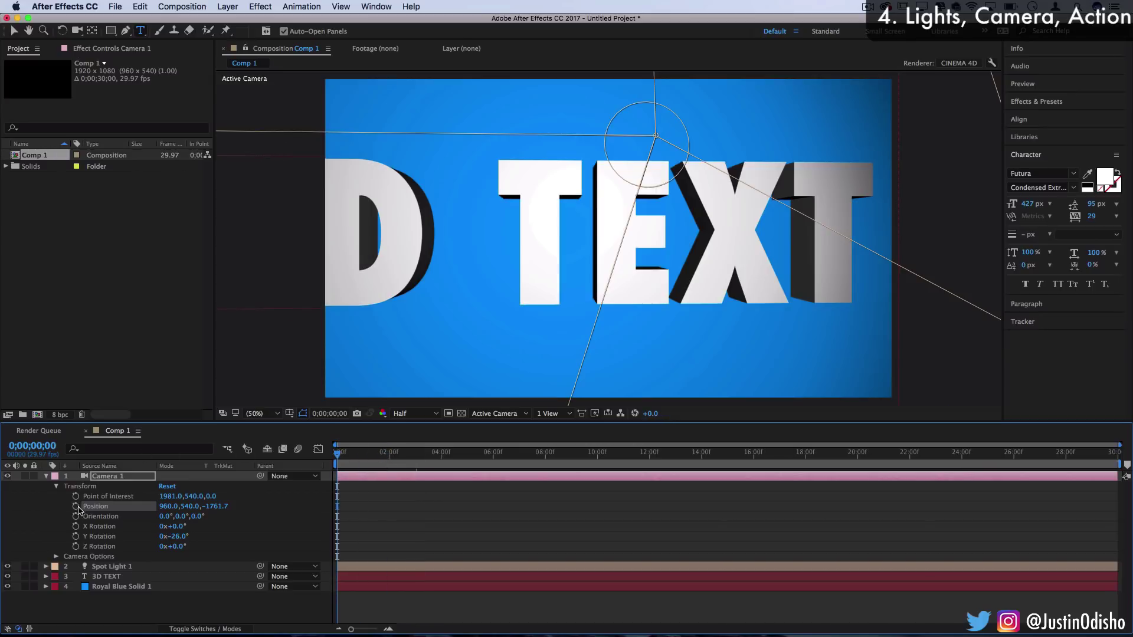
pyautogui.click(75, 506)
pyautogui.click(437, 454)
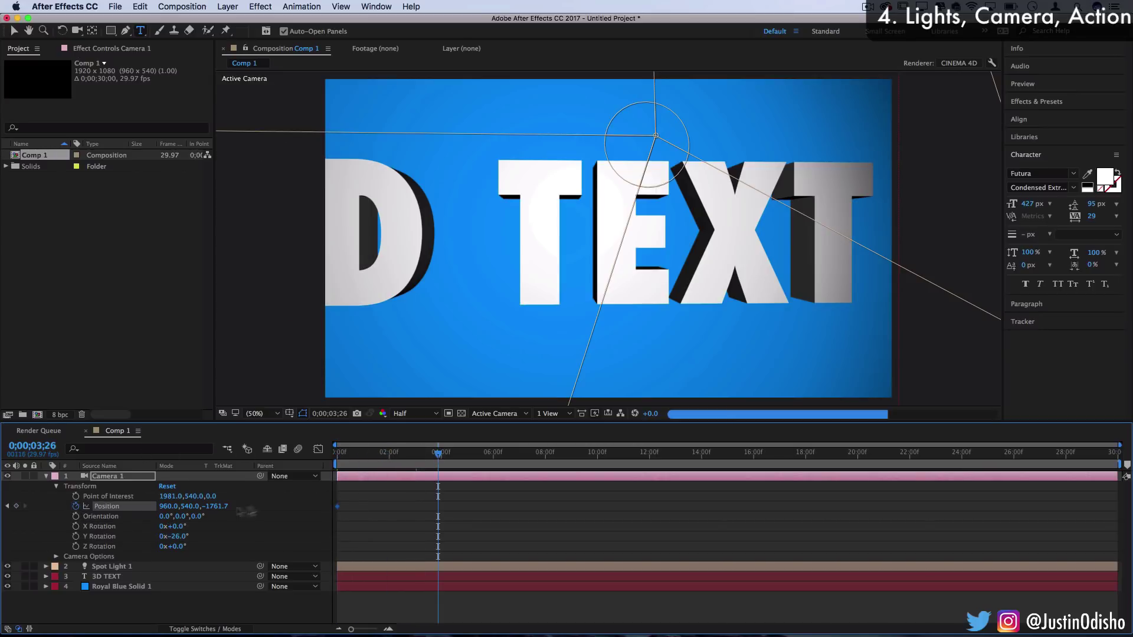
pyautogui.moveTo(247, 511); pyautogui.dragTo(48, 533)
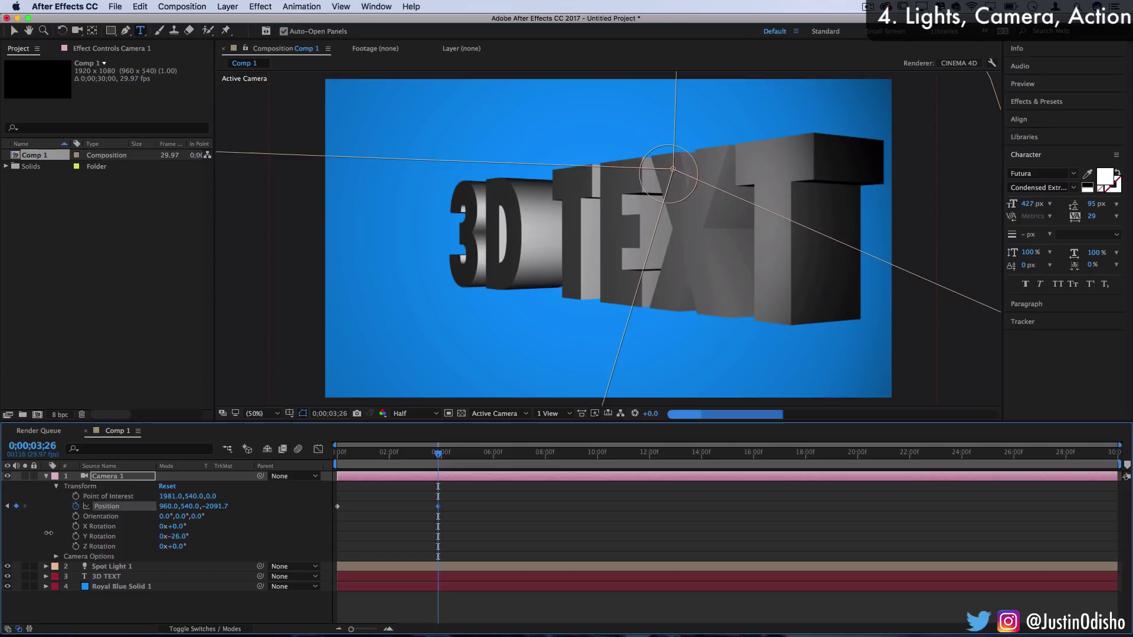
pyautogui.moveTo(438, 453); pyautogui.dragTo(144, 454)
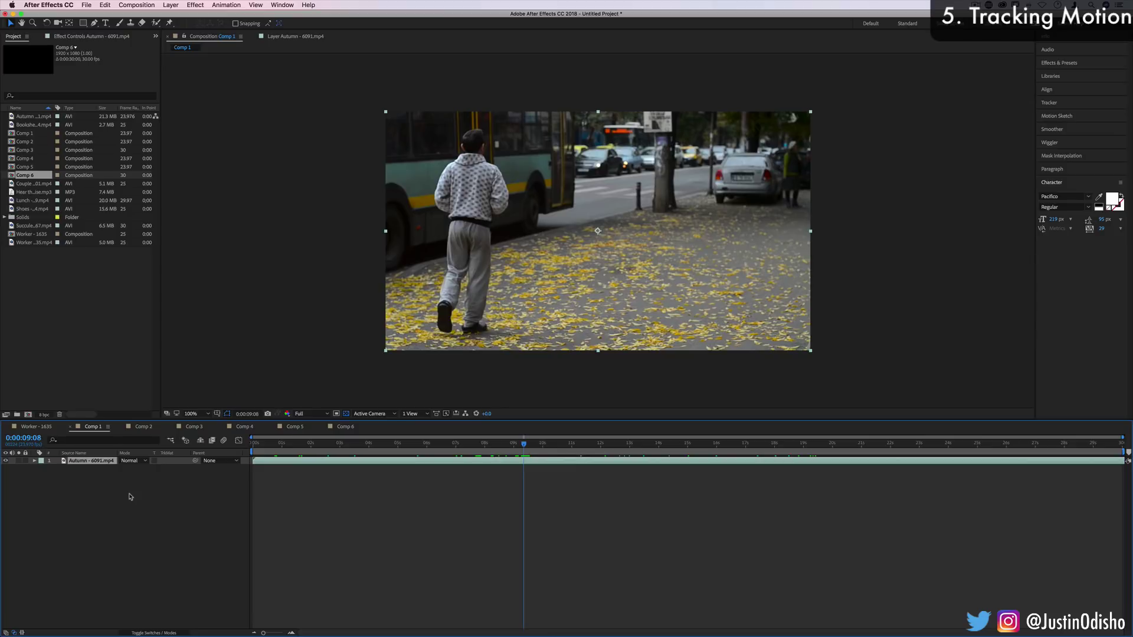
# Start position motion tracking on the Autumn clip and place its track point on the walking man's patterned hoodie near his elbow
pyautogui.click(1054, 104)
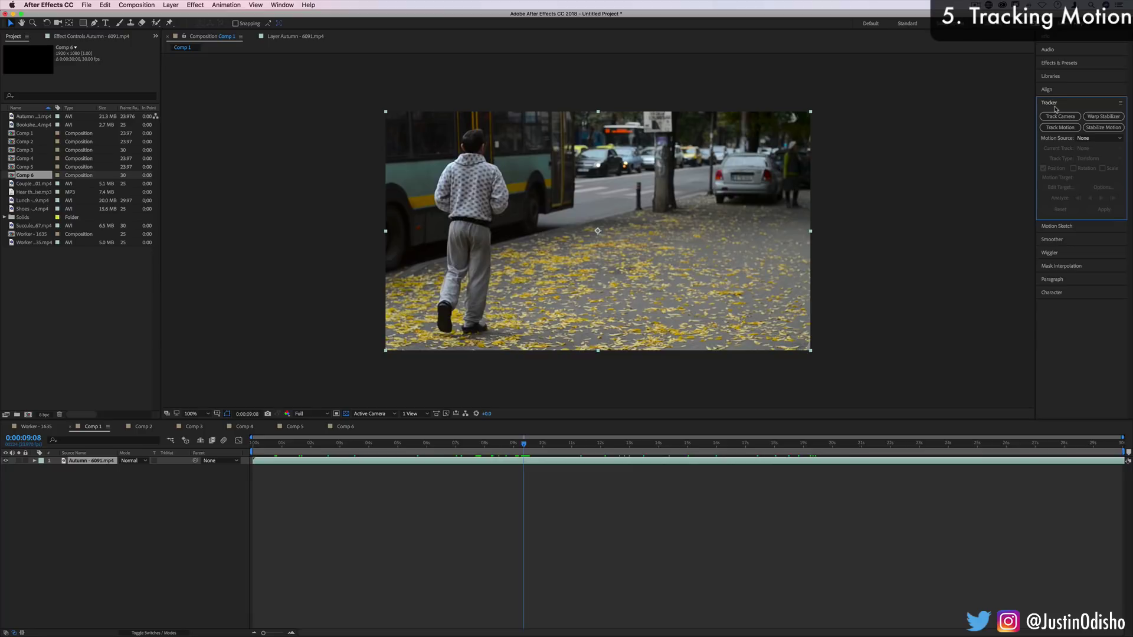
pyautogui.click(1057, 128)
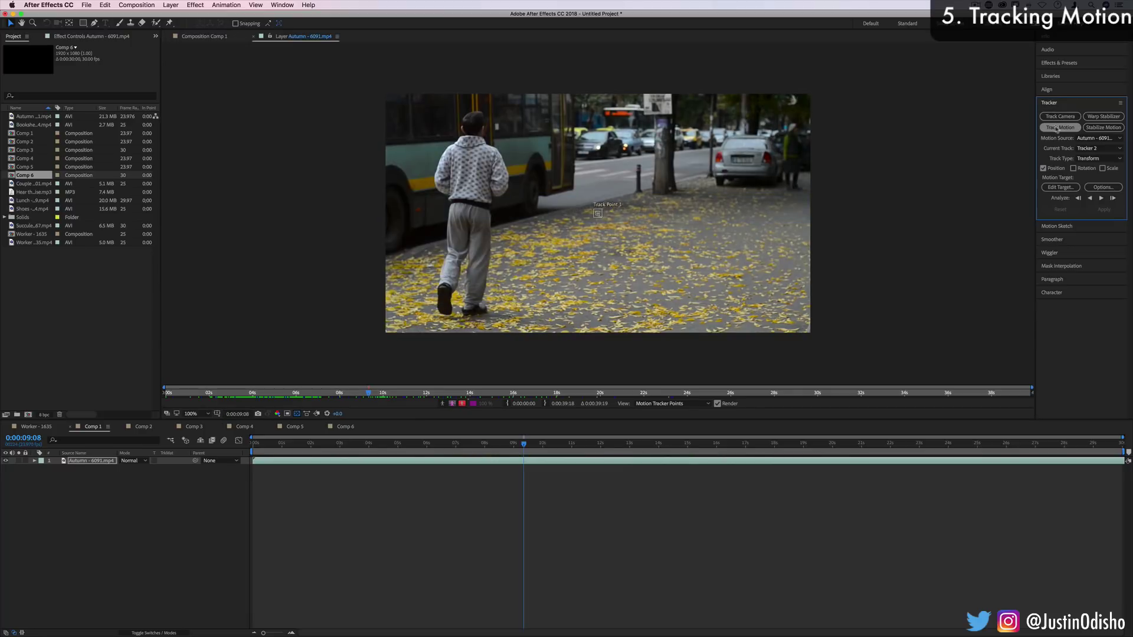
pyautogui.click(598, 213)
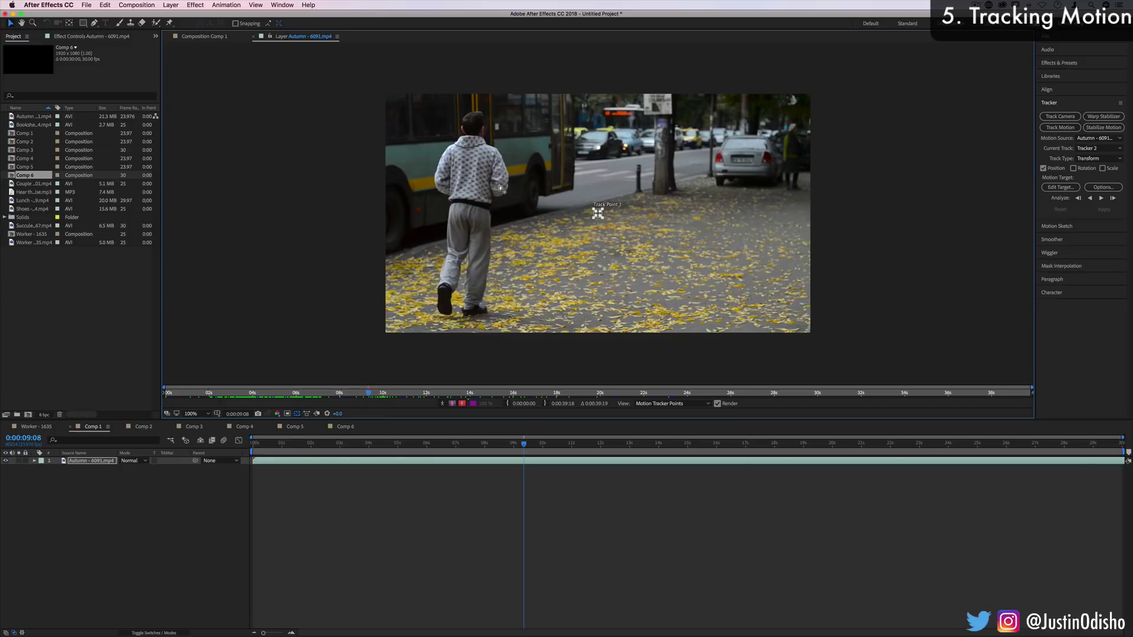
pyautogui.moveTo(499, 187); pyautogui.dragTo(499, 186)
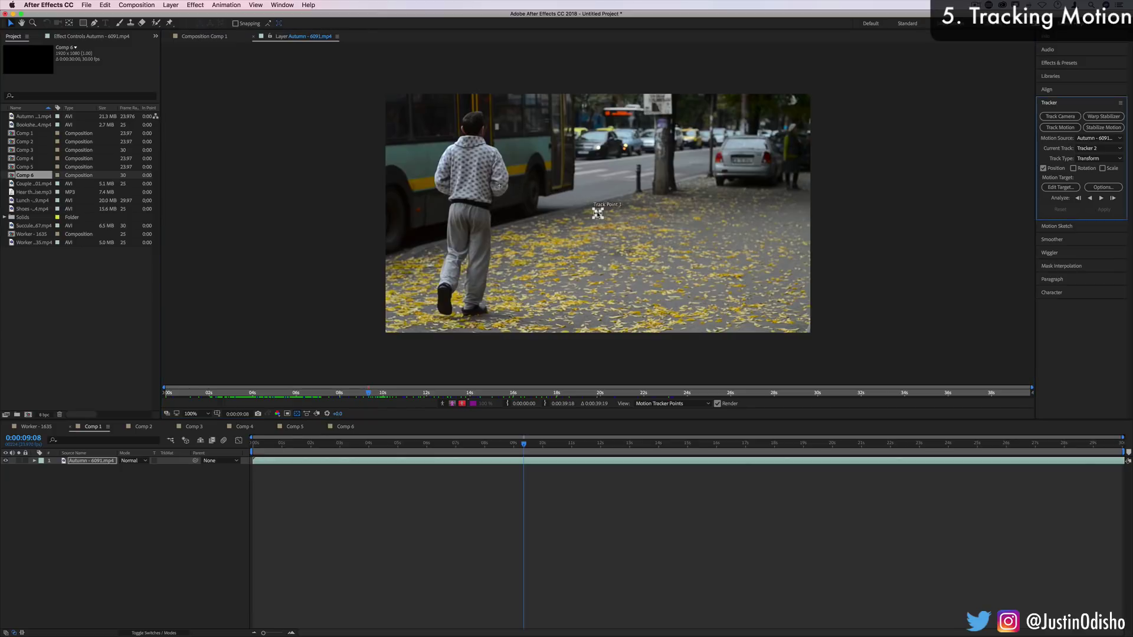
pyautogui.moveTo(600, 216); pyautogui.dragTo(498, 177)
pyautogui.click(407, 154)
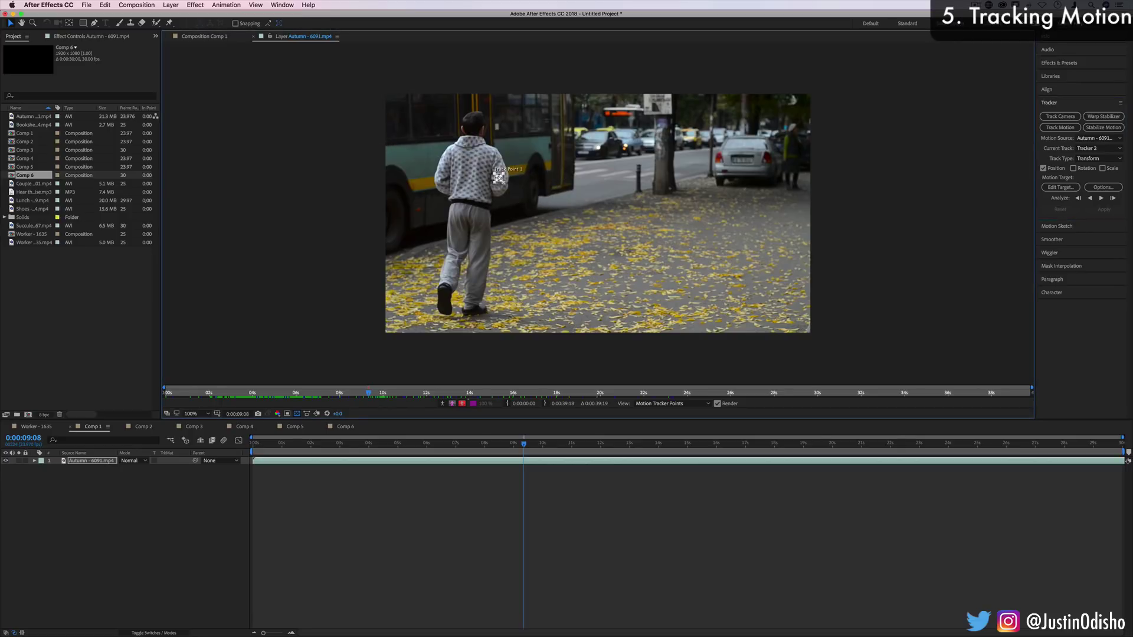
# Analyze the hoodie track point forward from 0:00:09:08 through the Autumn footage, then stop the analysis
pyautogui.click(499, 178)
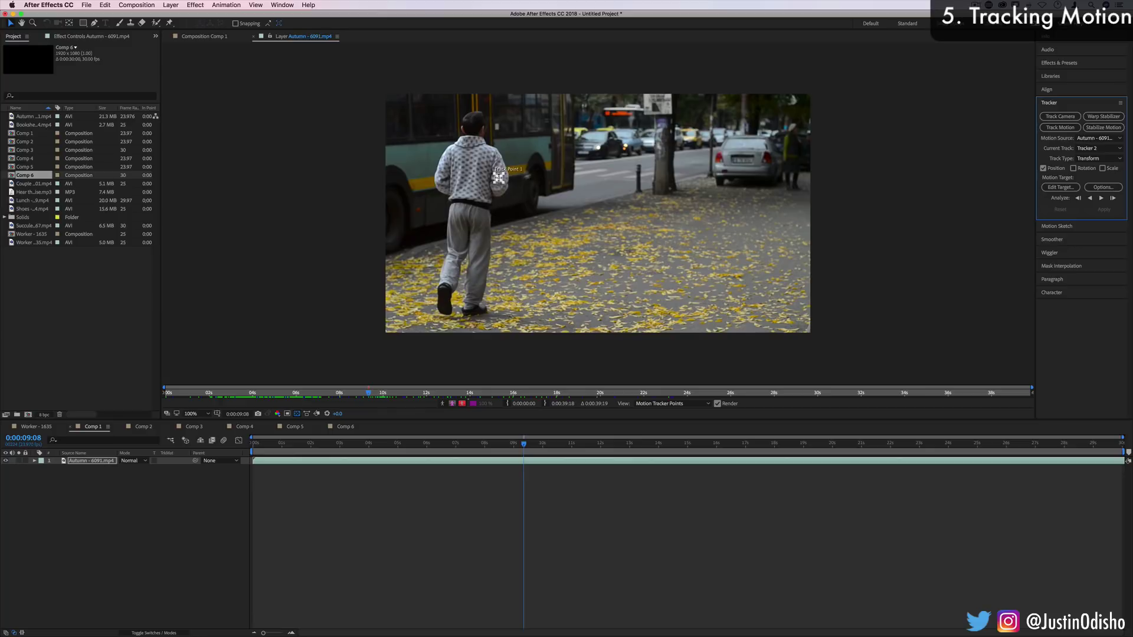
pyautogui.click(1101, 199)
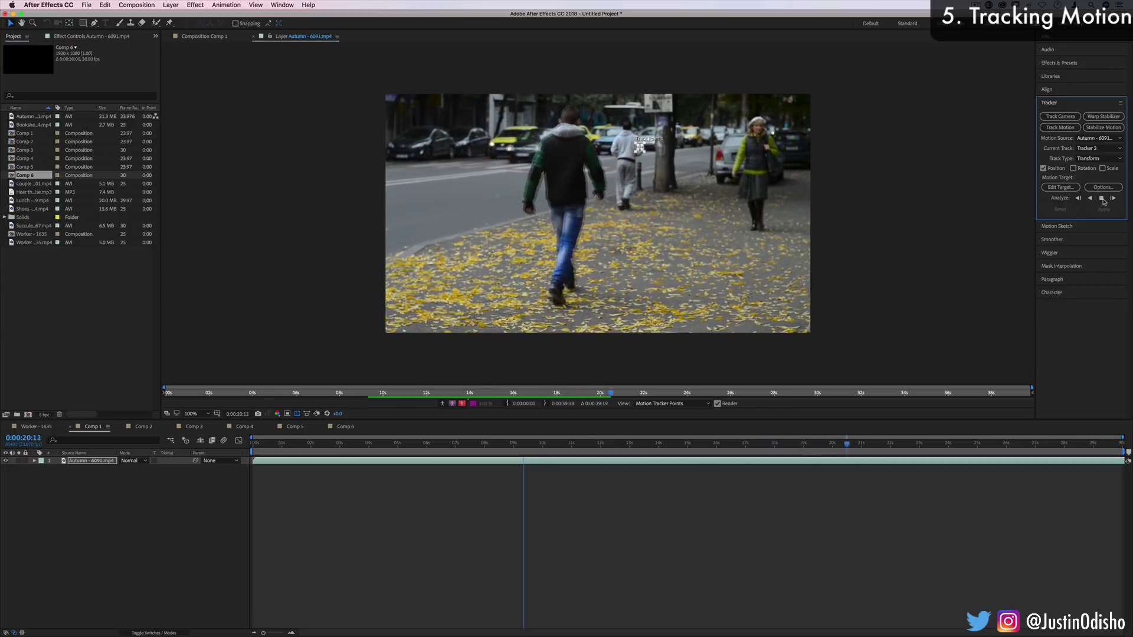
pyautogui.click(1102, 199)
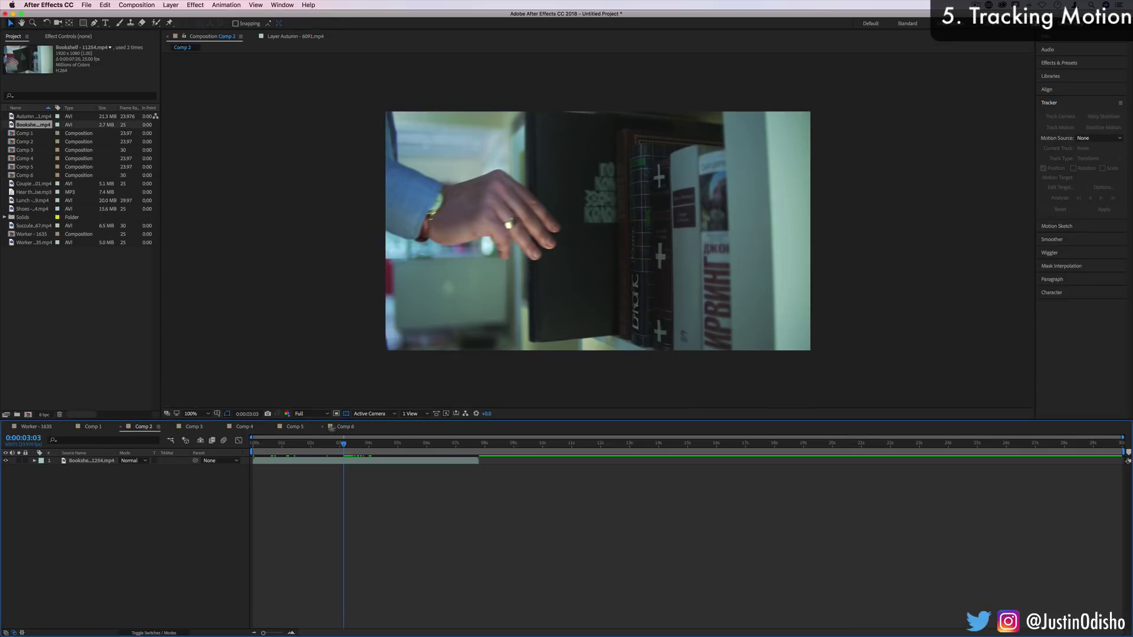
# Go to 0:00:04:07 in Comp 2 and run the 3D Camera Tracker on the Bookshelf clip
pyautogui.moveTo(358, 447)
pyautogui.mouseDown()
pyautogui.moveTo(421, 447)
pyautogui.moveTo(377, 447)
pyautogui.mouseUp()
pyautogui.doubleClick(668, 280)
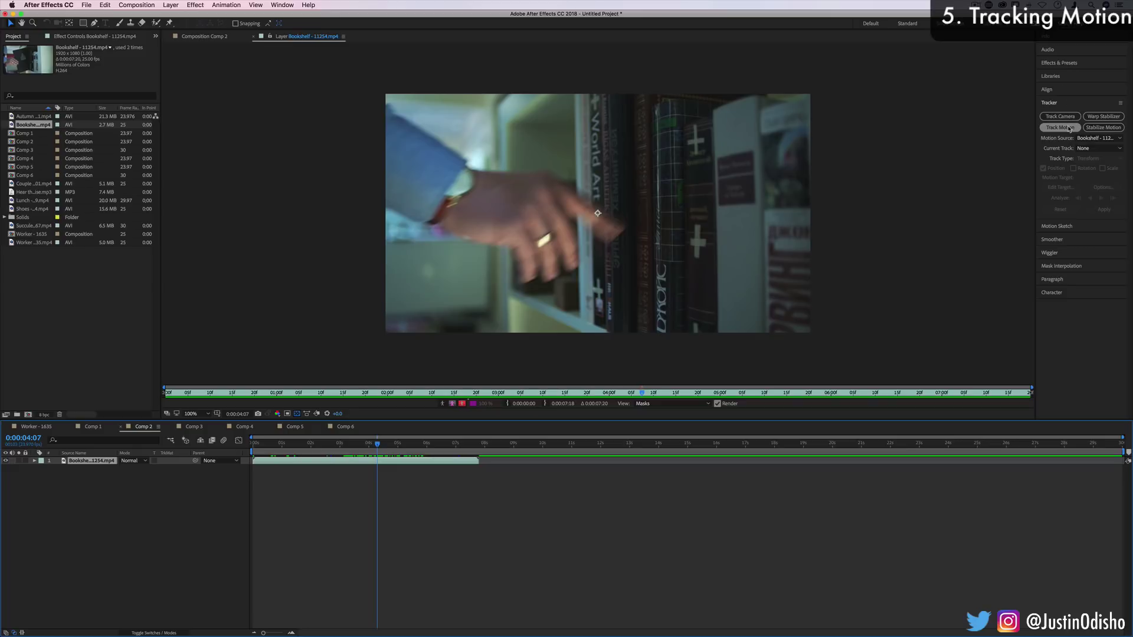
pyautogui.click(1068, 117)
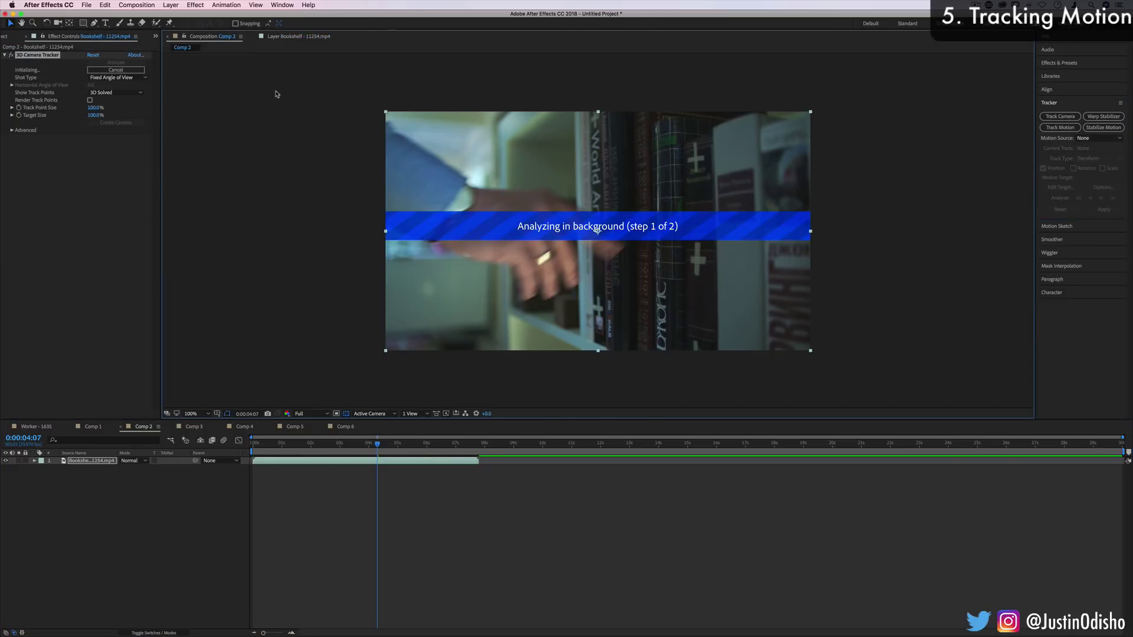